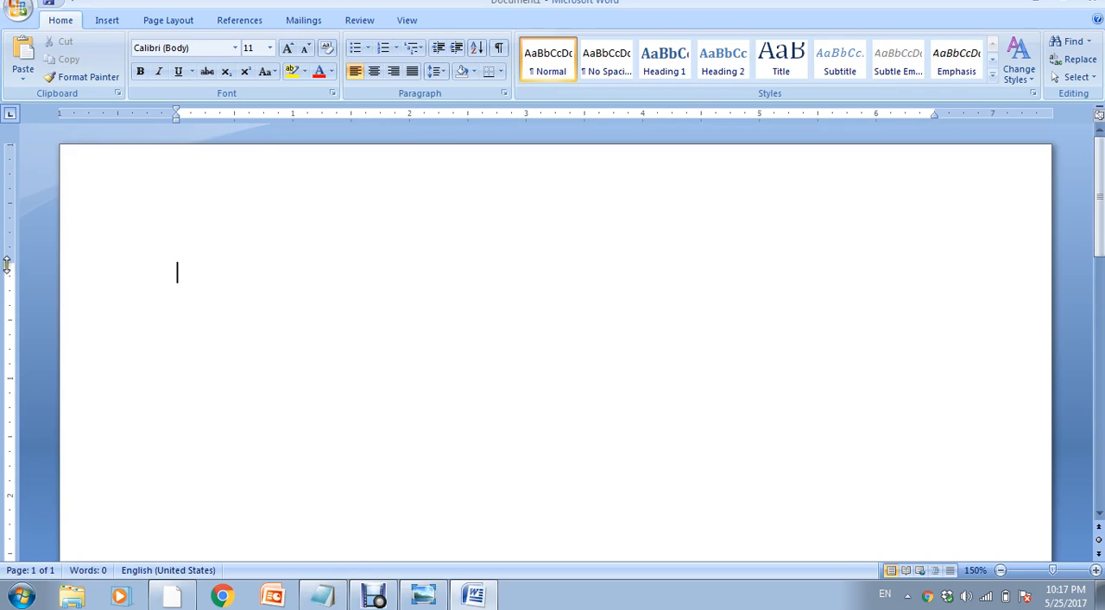
- Shrink the page's top margin with the vertical ruler, and switch the ruler display off and back on
{"action": "left_click_drag", "start_coordinate": [10, 259], "coordinate": [7, 172]}
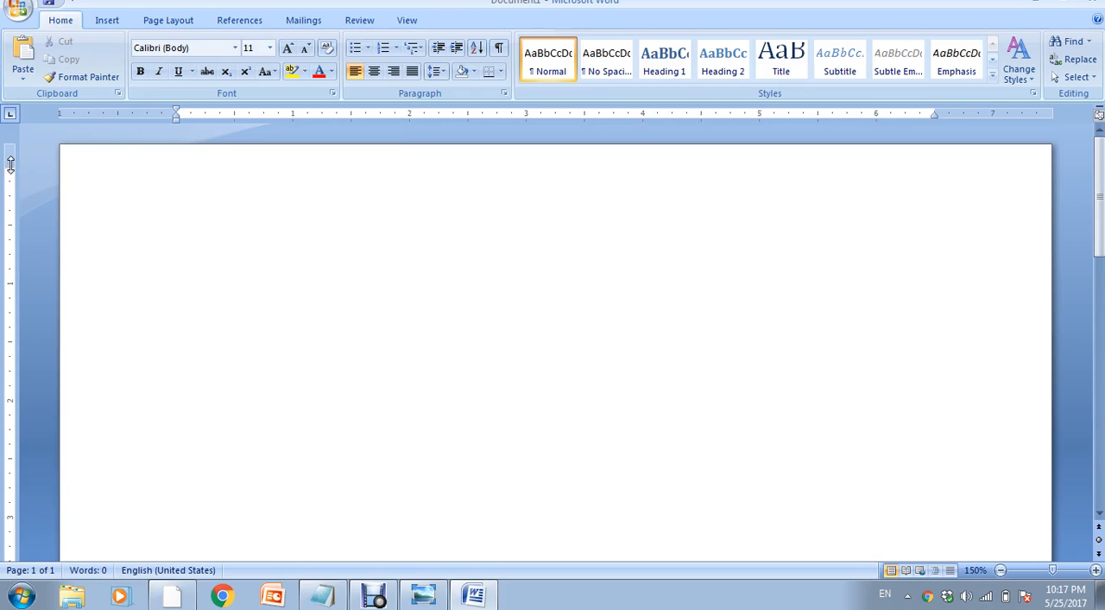
{"action": "left_click", "coordinate": [409, 22]}
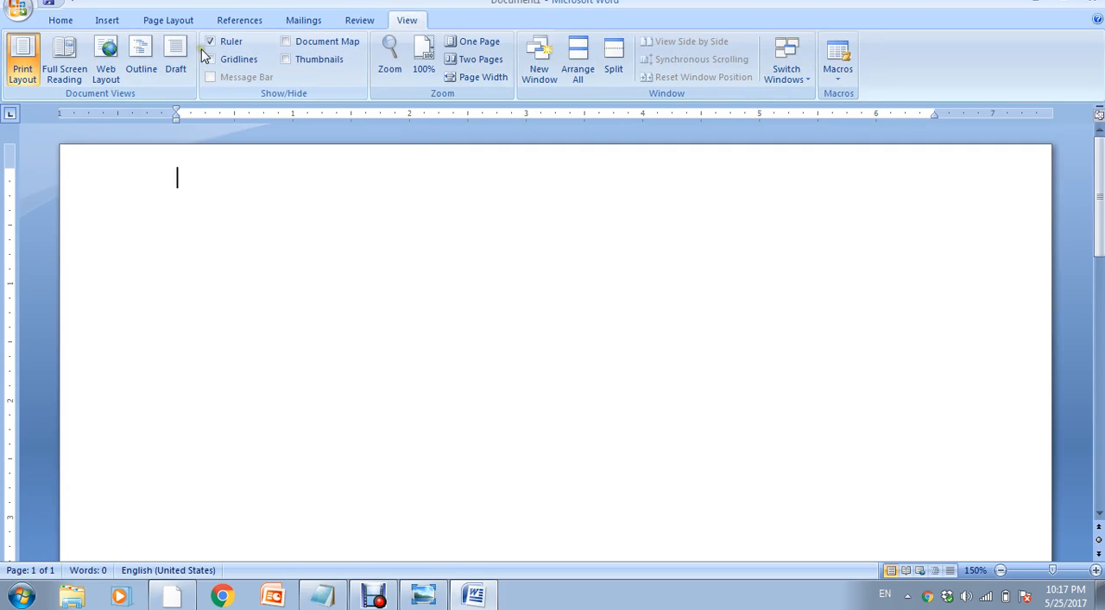
{"action": "left_click", "coordinate": [223, 45]}
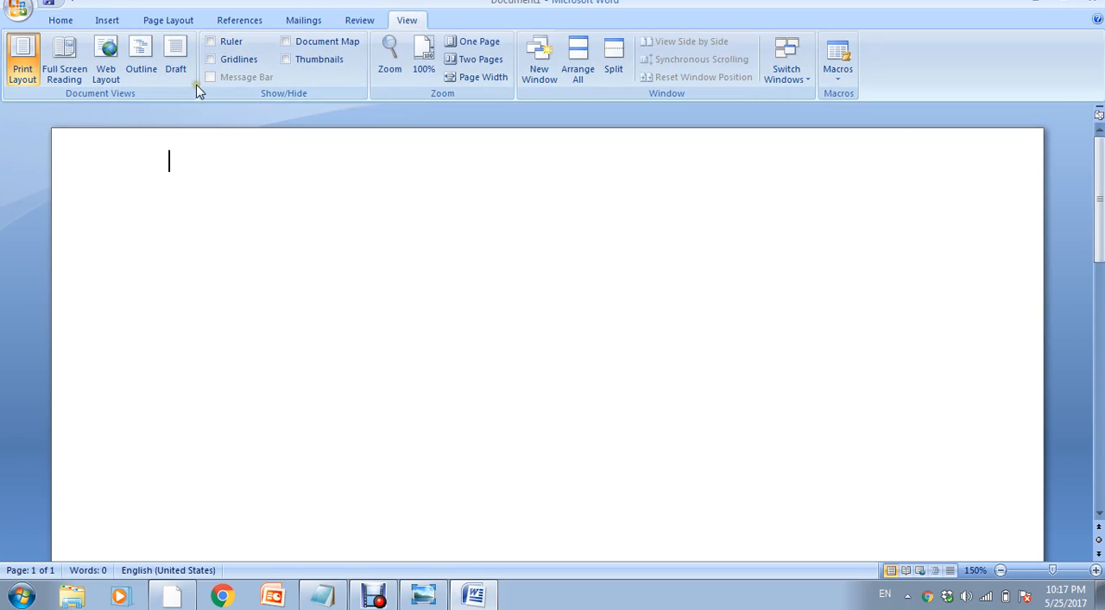
{"action": "left_click", "coordinate": [231, 41]}
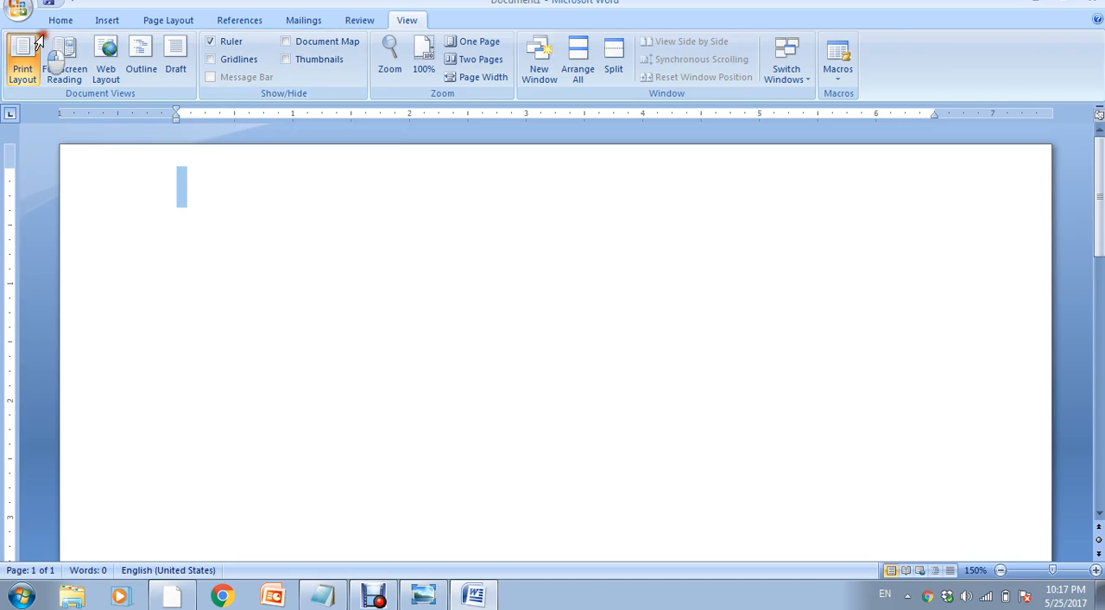
- Search the computer for "kaise karen" pictures and insert the image "Kaise karen for t shirt n" into the page
{"action": "left_click", "coordinate": [107, 21]}
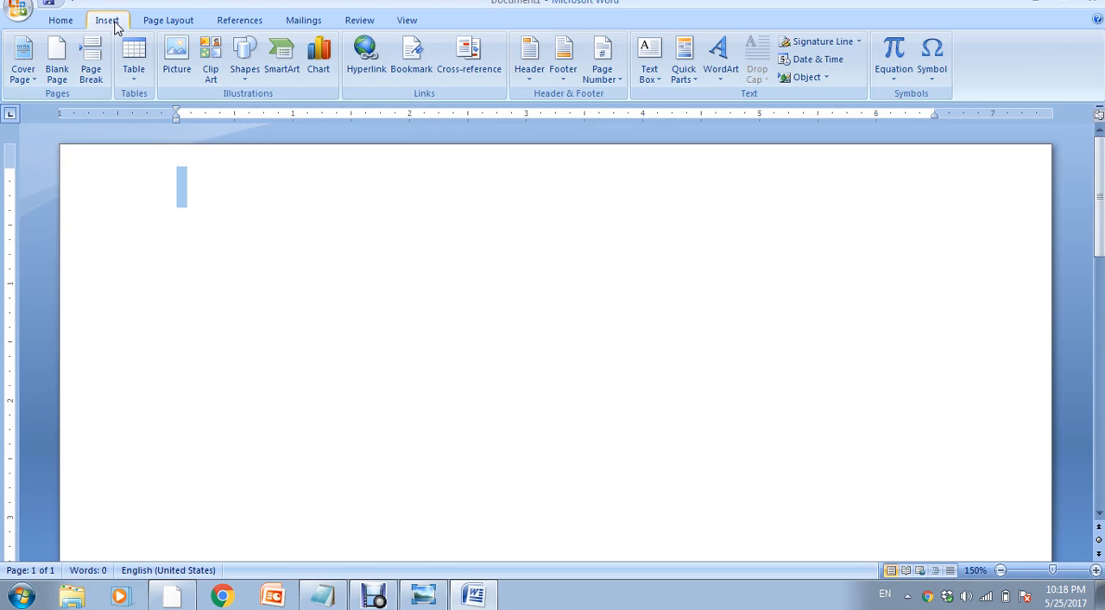
{"action": "left_click", "coordinate": [186, 56]}
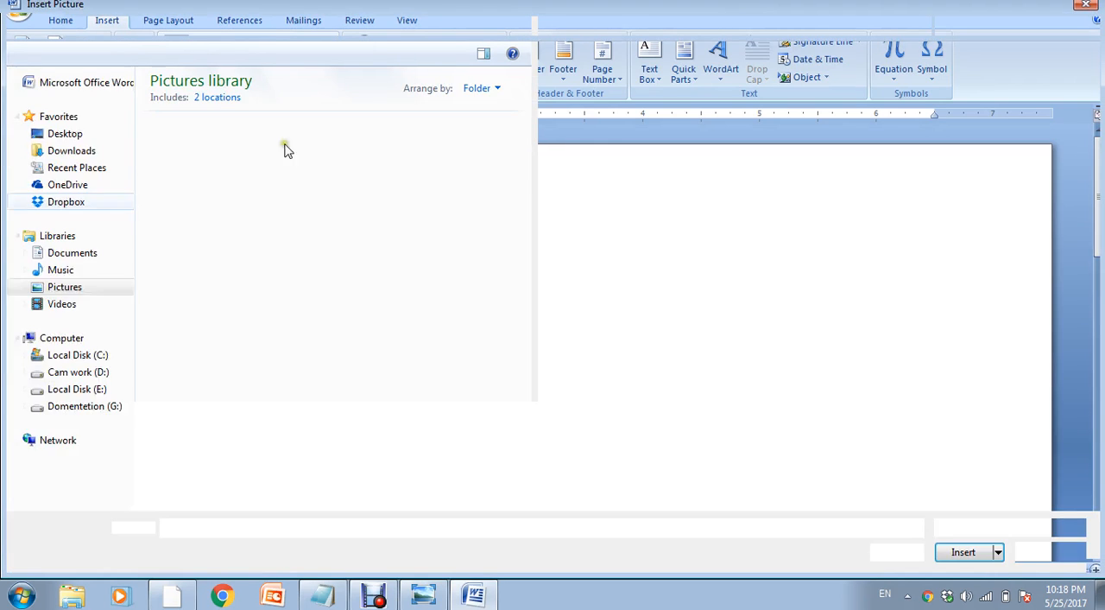
{"action": "left_click", "coordinate": [53, 342]}
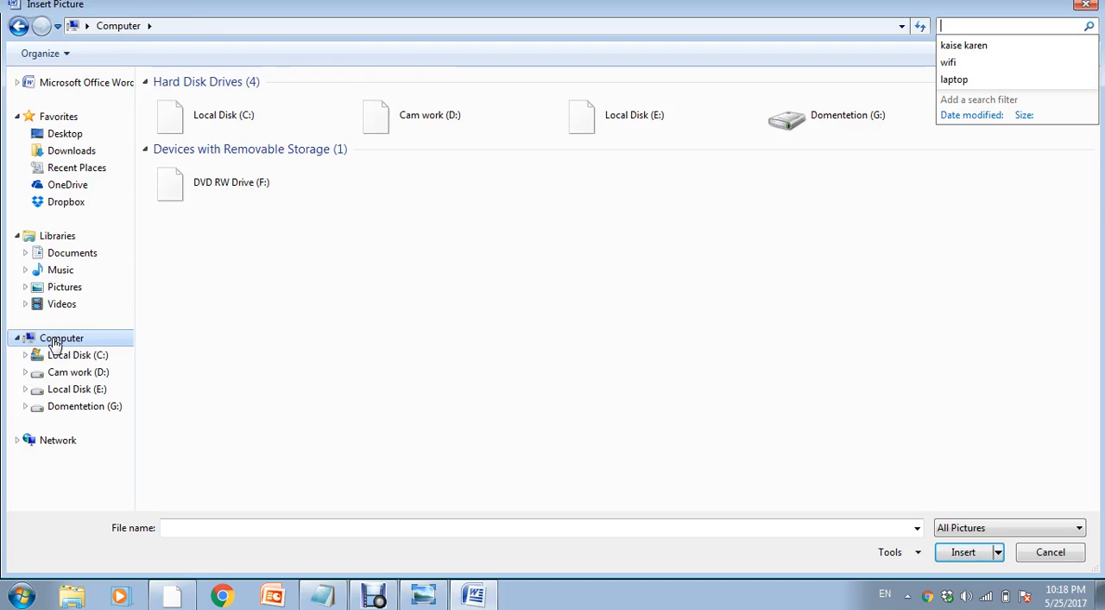
{"action": "key", "text": "Return"}
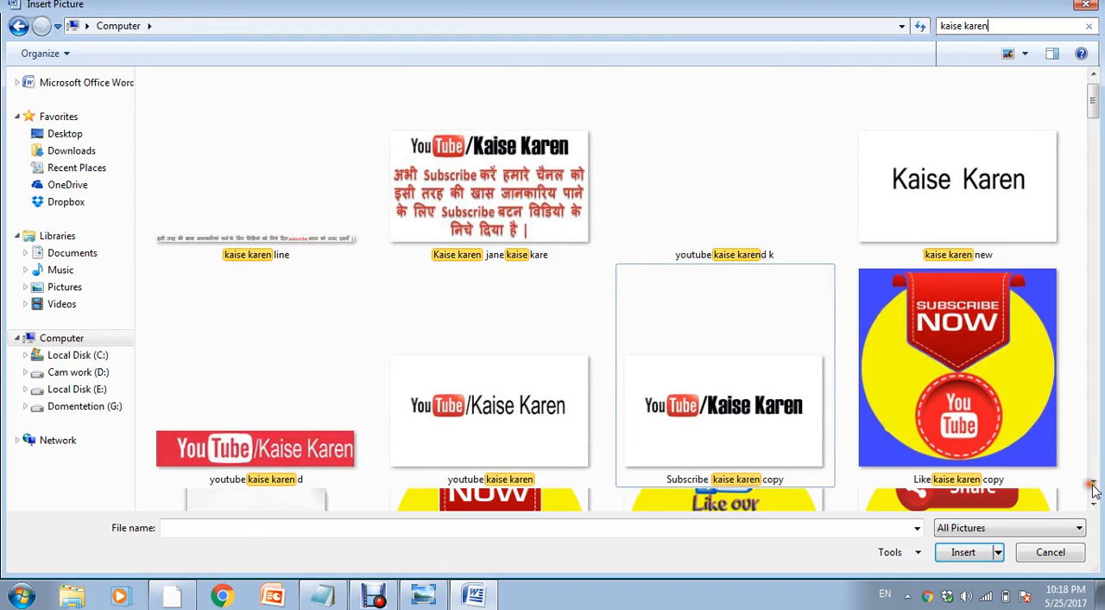
{"action": "left_click", "coordinate": [1092, 485]}
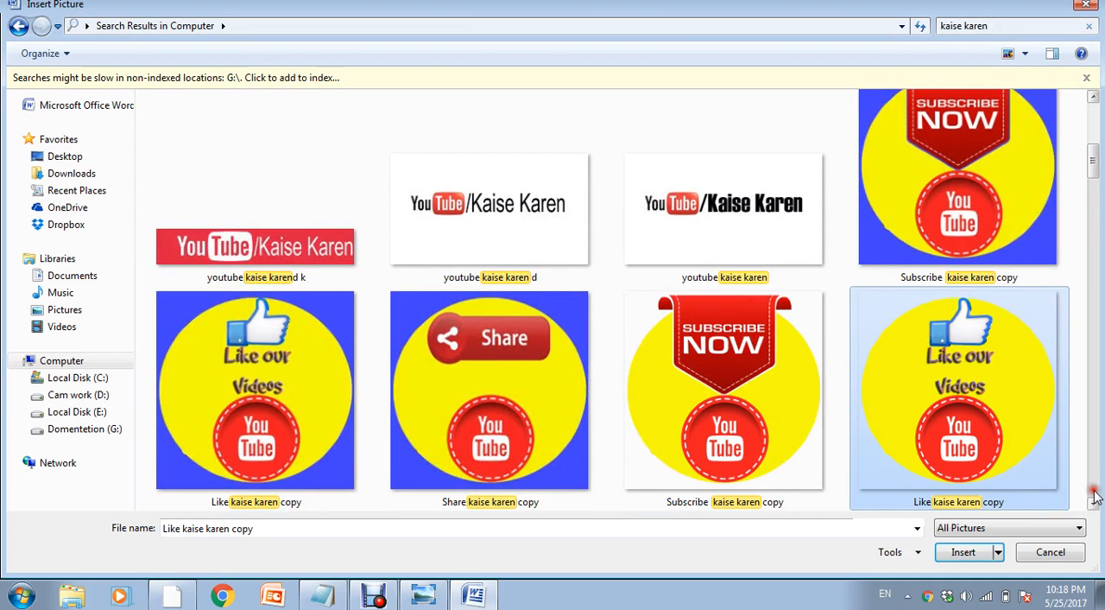
{"action": "left_click", "coordinate": [1094, 499]}
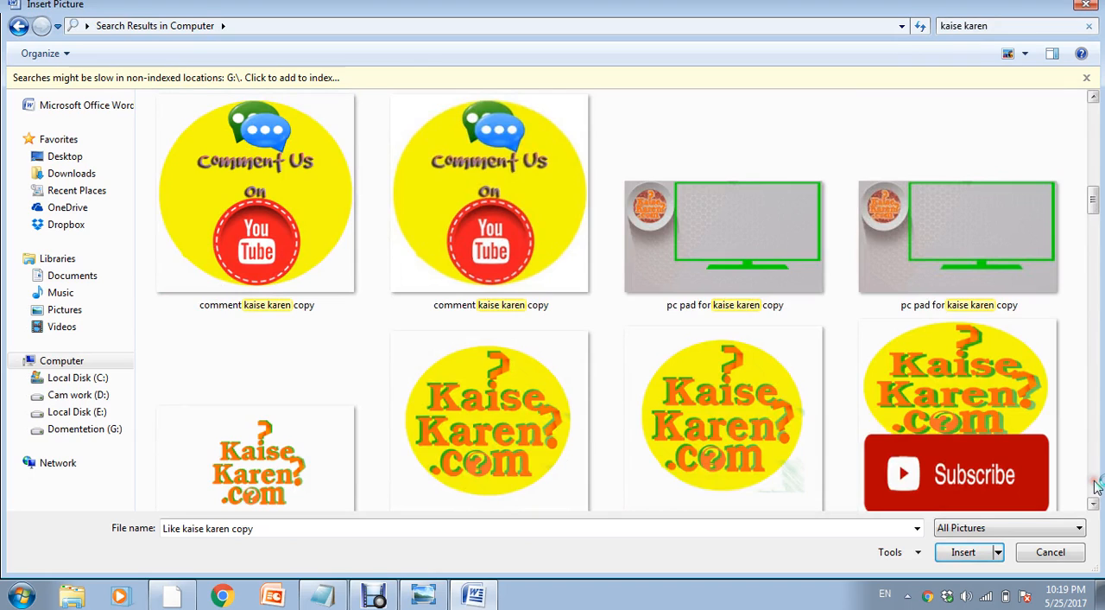
{"action": "left_click", "coordinate": [515, 434]}
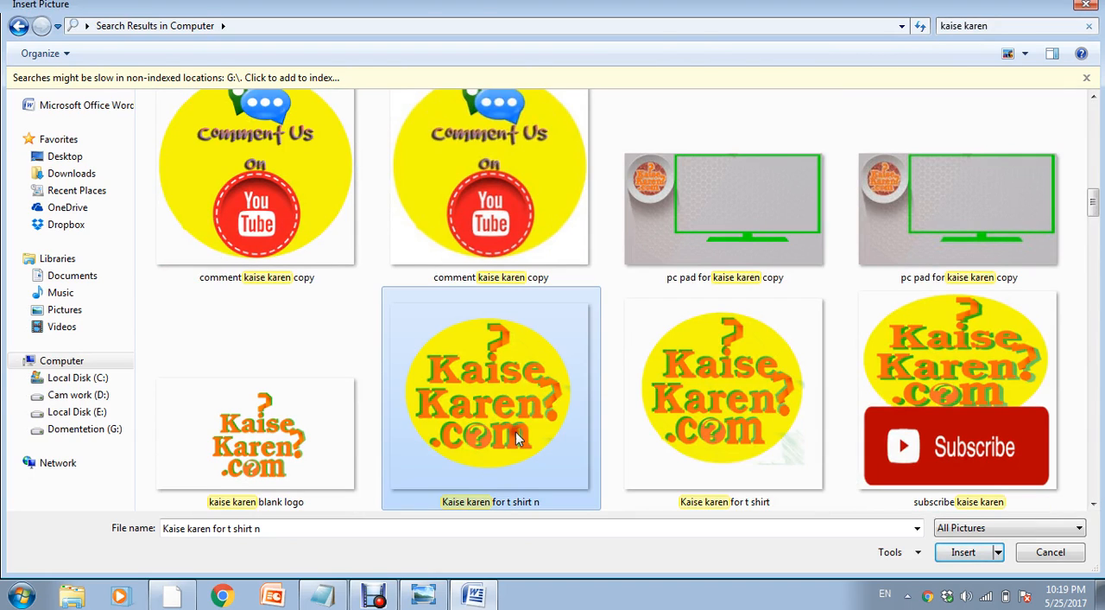
{"action": "double_click", "coordinate": [515, 431]}
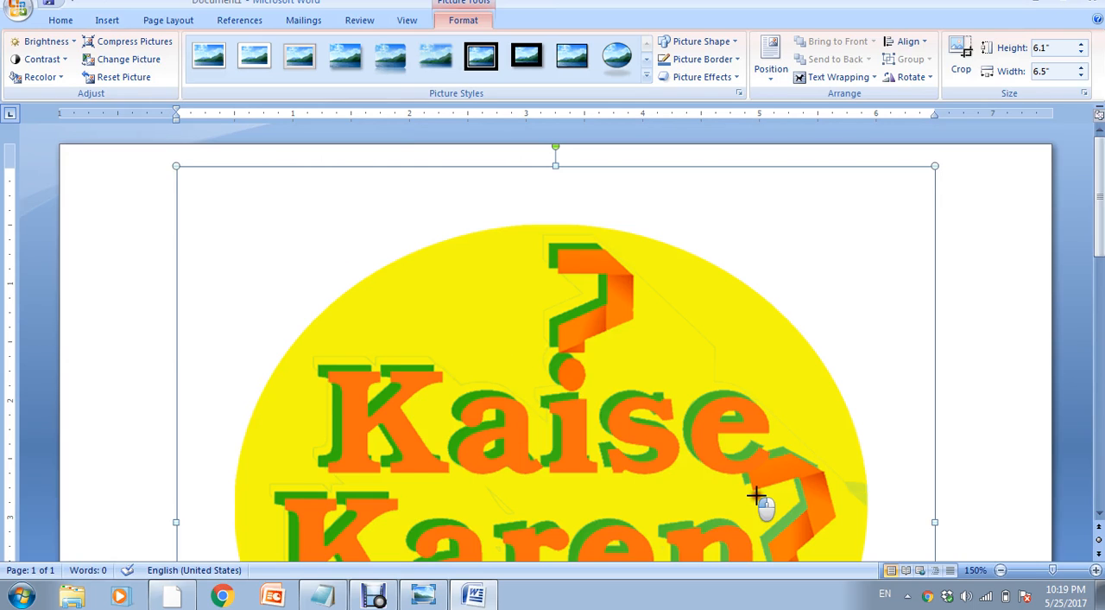
- Scale the inserted logo down to about 1.24" high by 1.32" wide
{"action": "left_click_drag", "start_coordinate": [756, 495], "coordinate": [639, 427]}
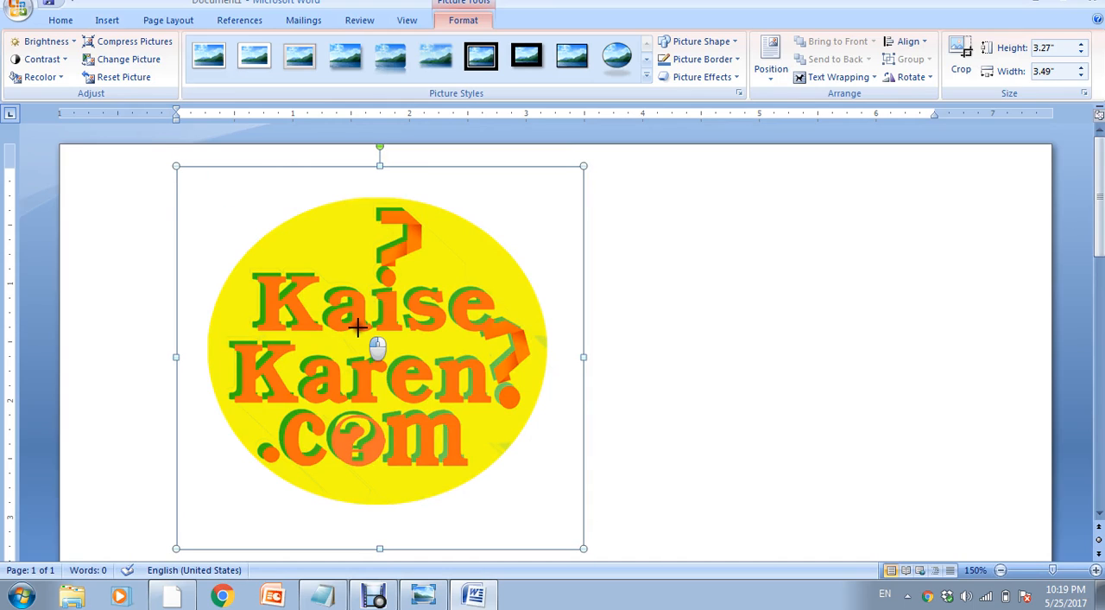
{"action": "left_click_drag", "start_coordinate": [358, 327], "coordinate": [357, 329]}
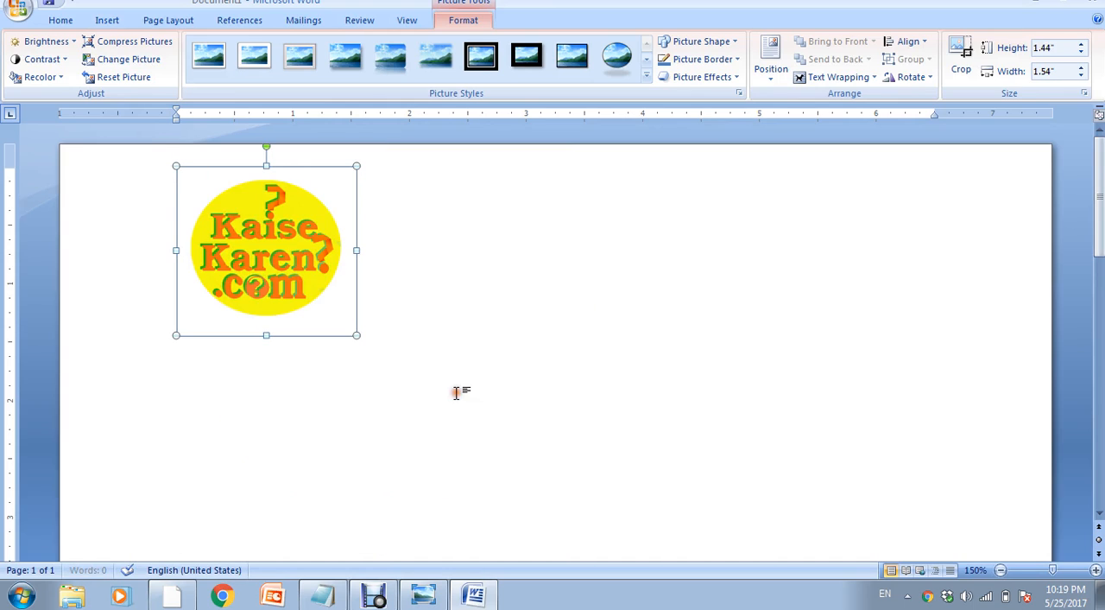
{"action": "left_click", "coordinate": [354, 278]}
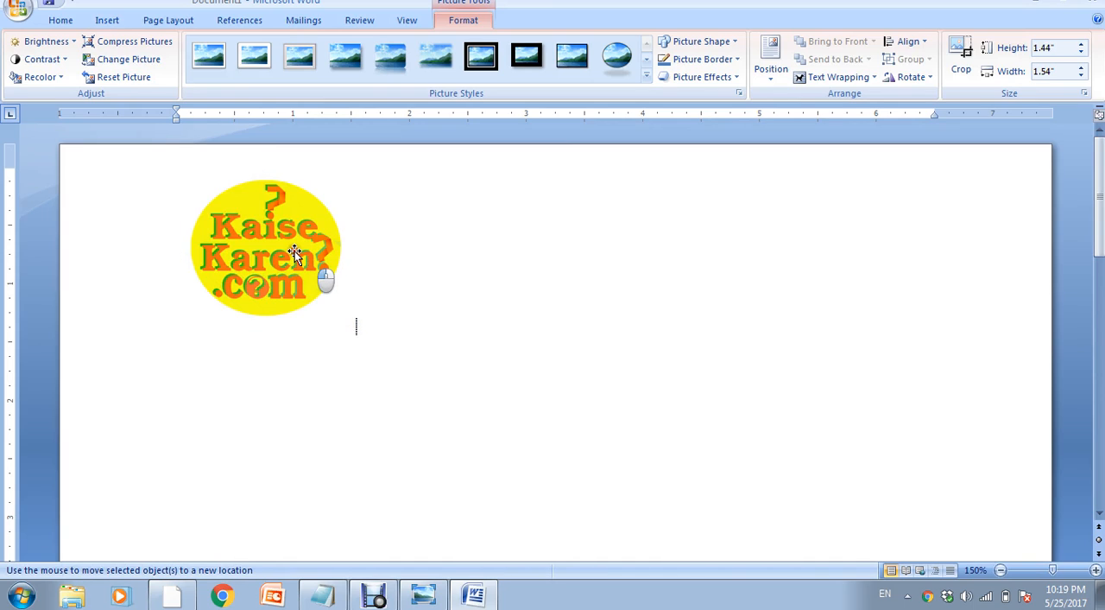
{"action": "left_click", "coordinate": [294, 251]}
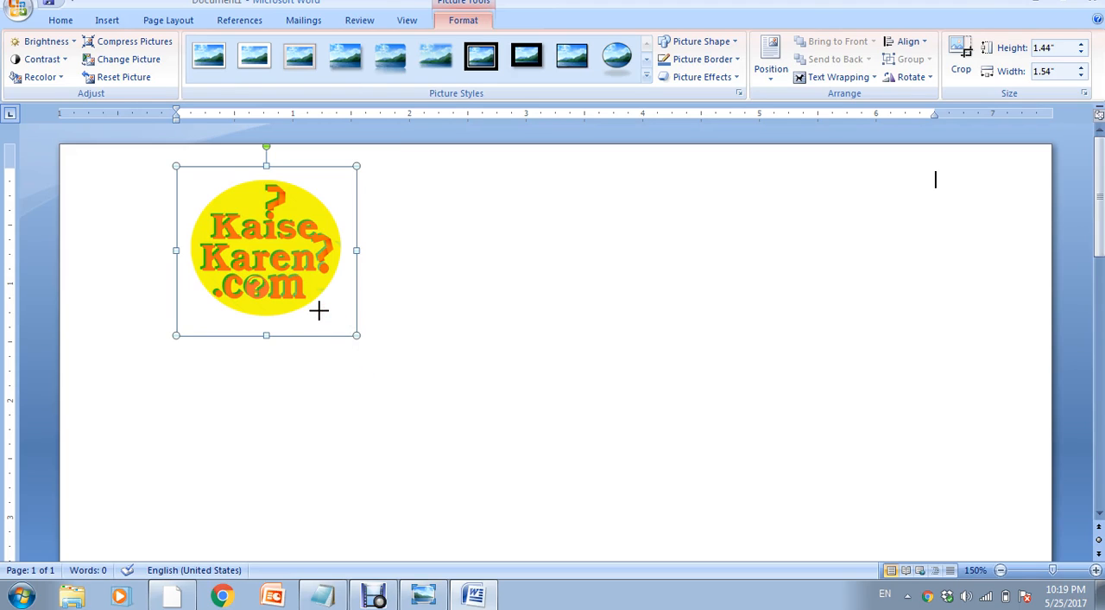
{"action": "left_click_drag", "start_coordinate": [319, 310], "coordinate": [358, 282]}
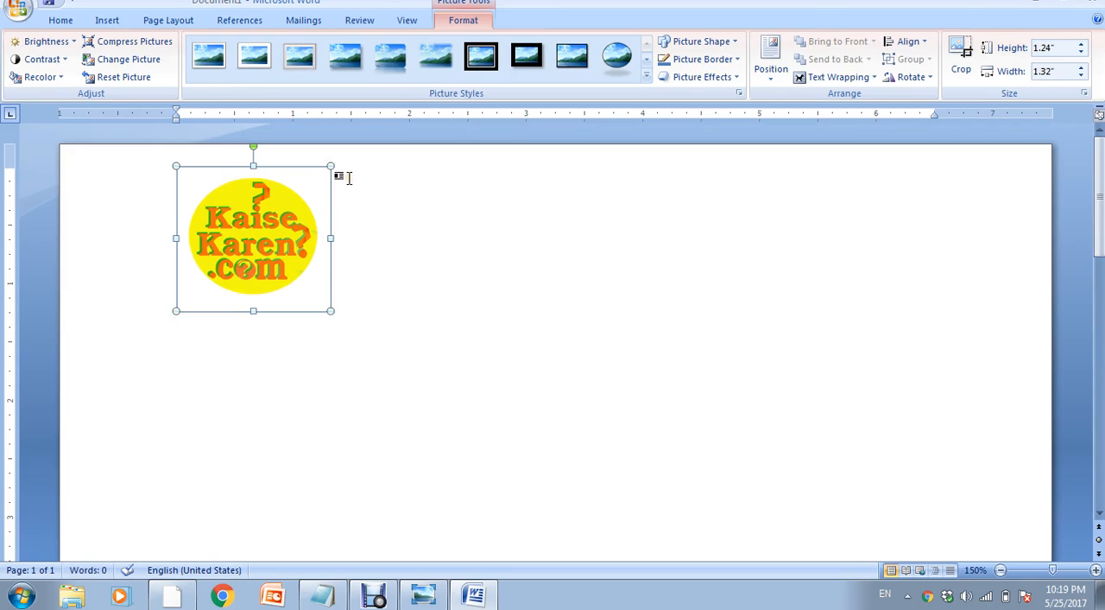
- Place the text cursor beside the logo's upper right corner and enter the heading "Kaise Karen"
{"action": "left_click", "coordinate": [348, 179]}
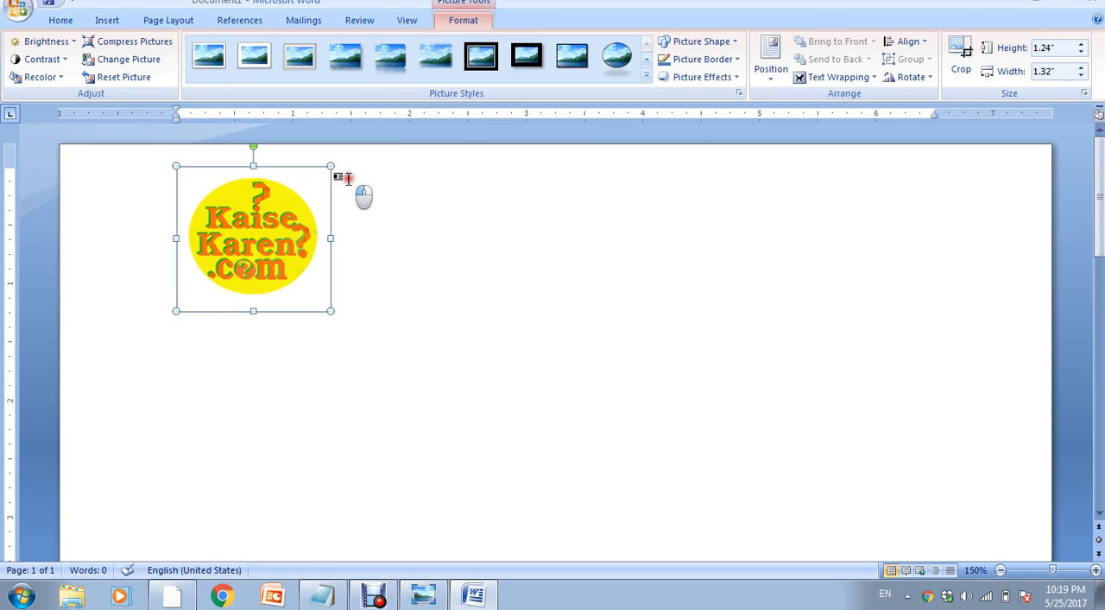
{"action": "double_click", "coordinate": [349, 179]}
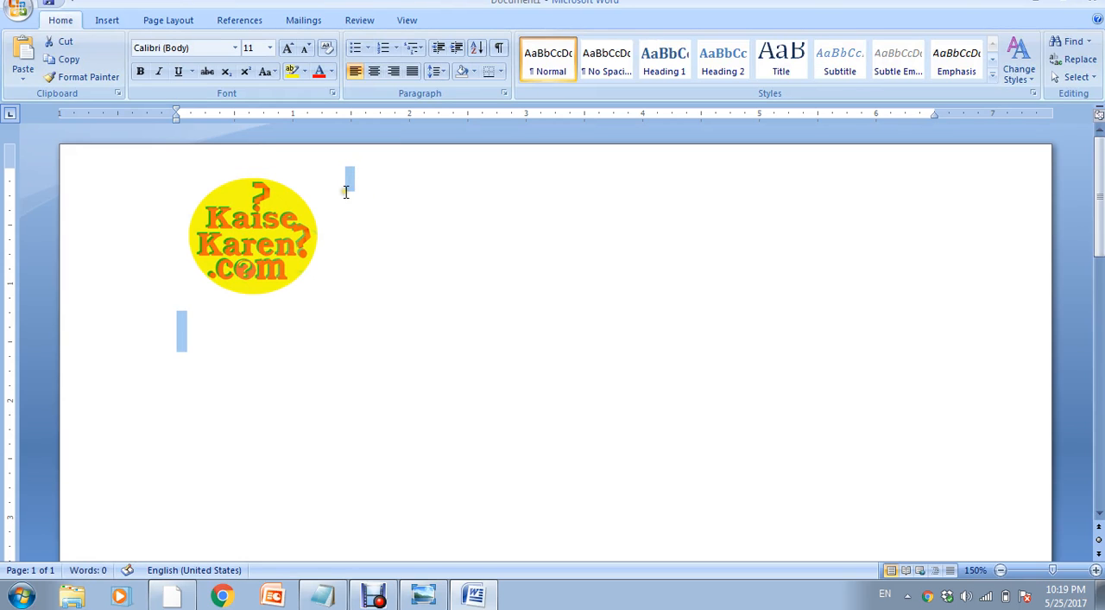
{"action": "left_click", "coordinate": [351, 183]}
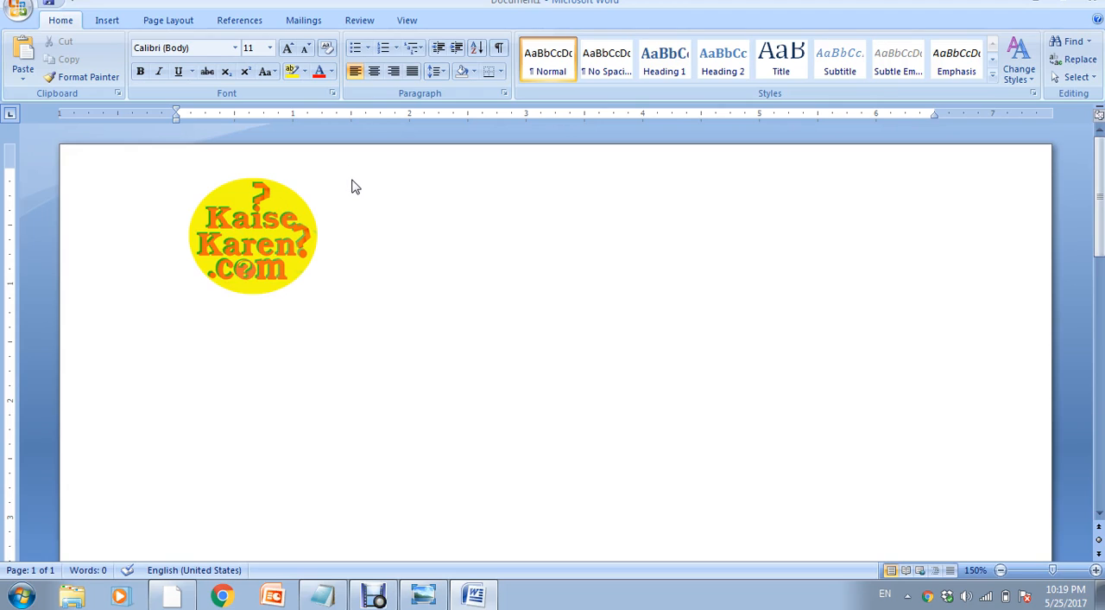
{"action": "type", "text": "Kaise Karen"}
- Select the "Kaise Karen" heading and enlarge its font size to 48
{"action": "key", "text": "ctrl+a"}
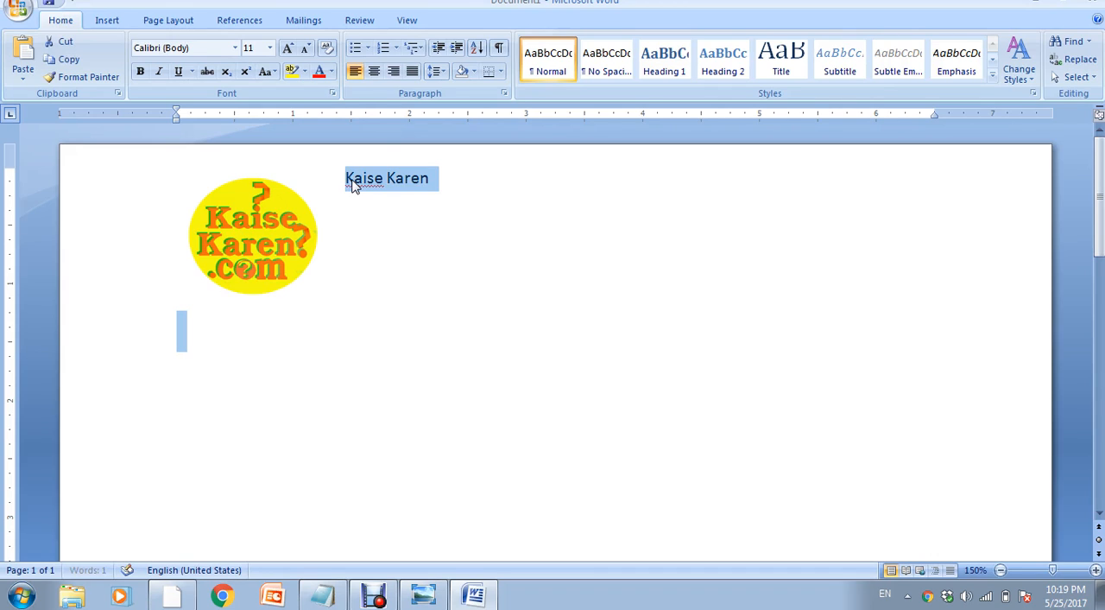
{"action": "left_click", "coordinate": [351, 184]}
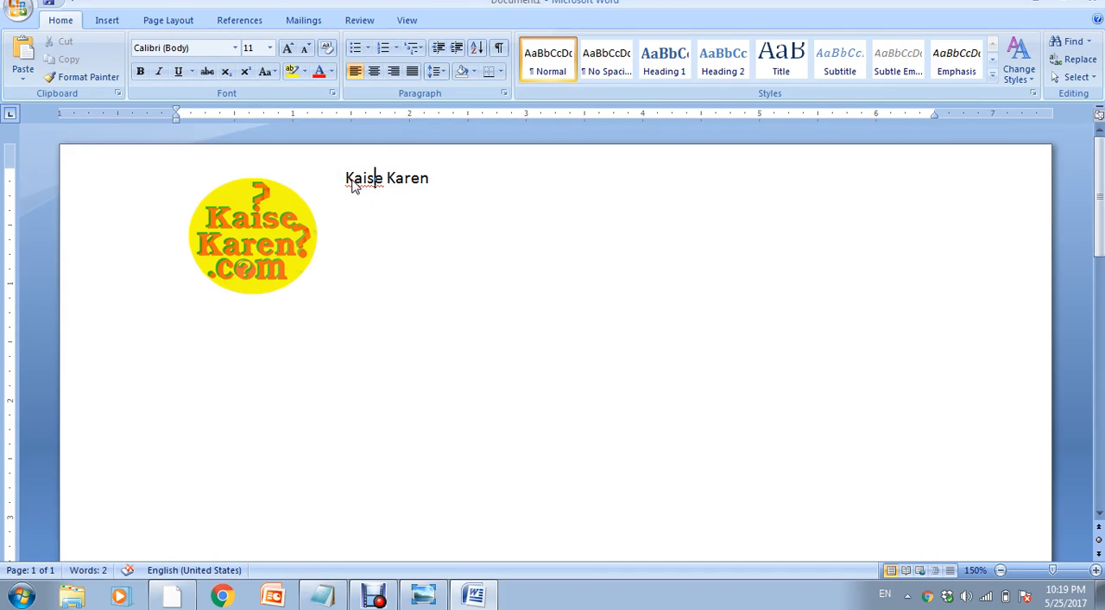
{"action": "key", "text": "ctrl+shift+Left"}
{"action": "key", "text": "ctrl+shift+Left"}
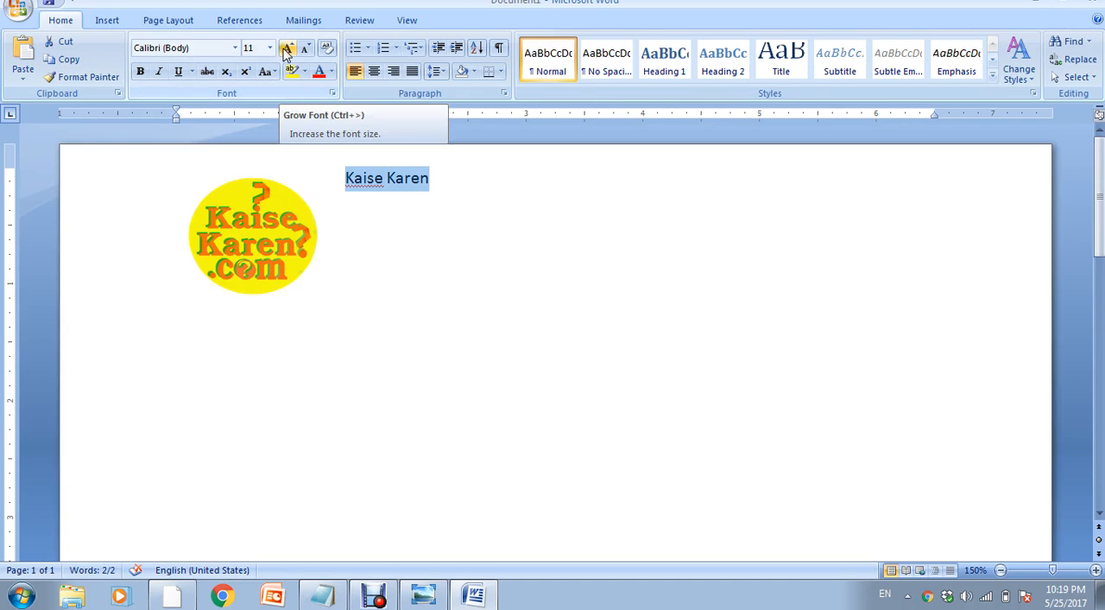
{"action": "left_click", "coordinate": [287, 49]}
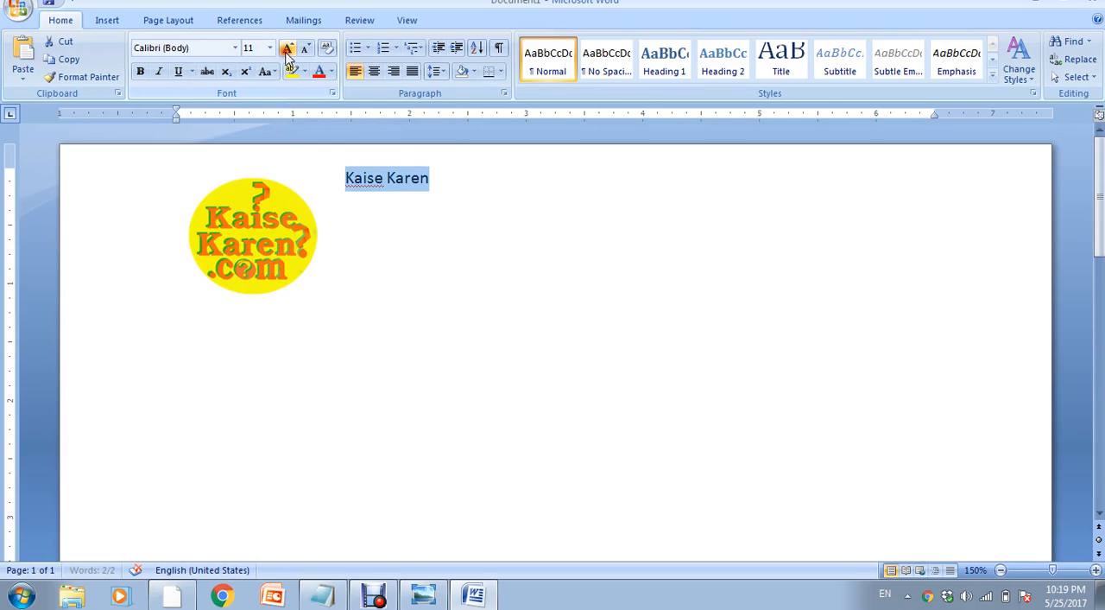
{"action": "left_click", "coordinate": [287, 50]}
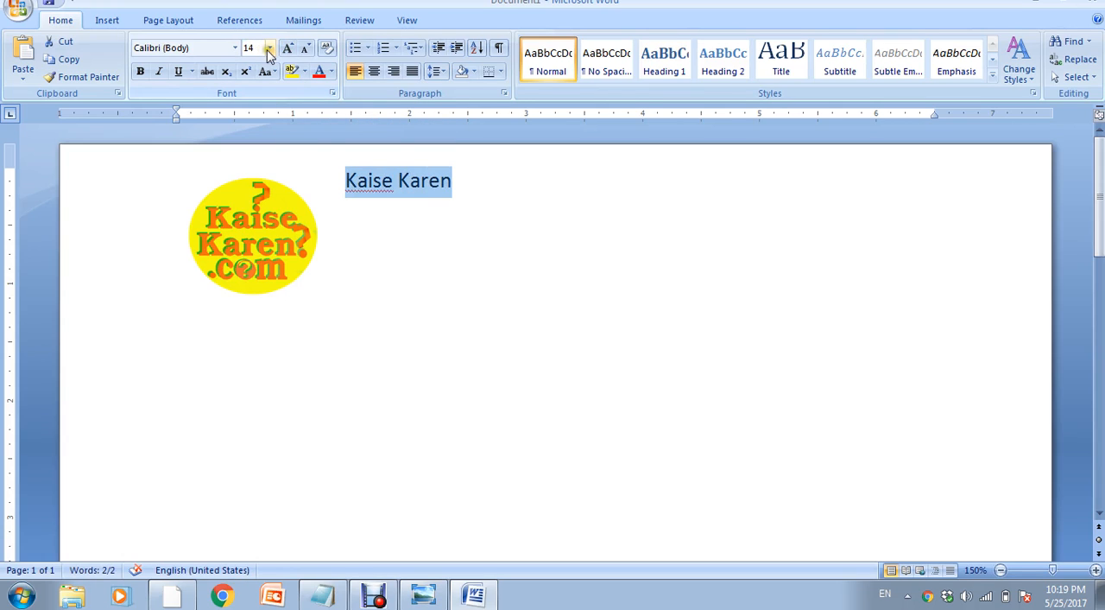
{"action": "left_click", "coordinate": [270, 50]}
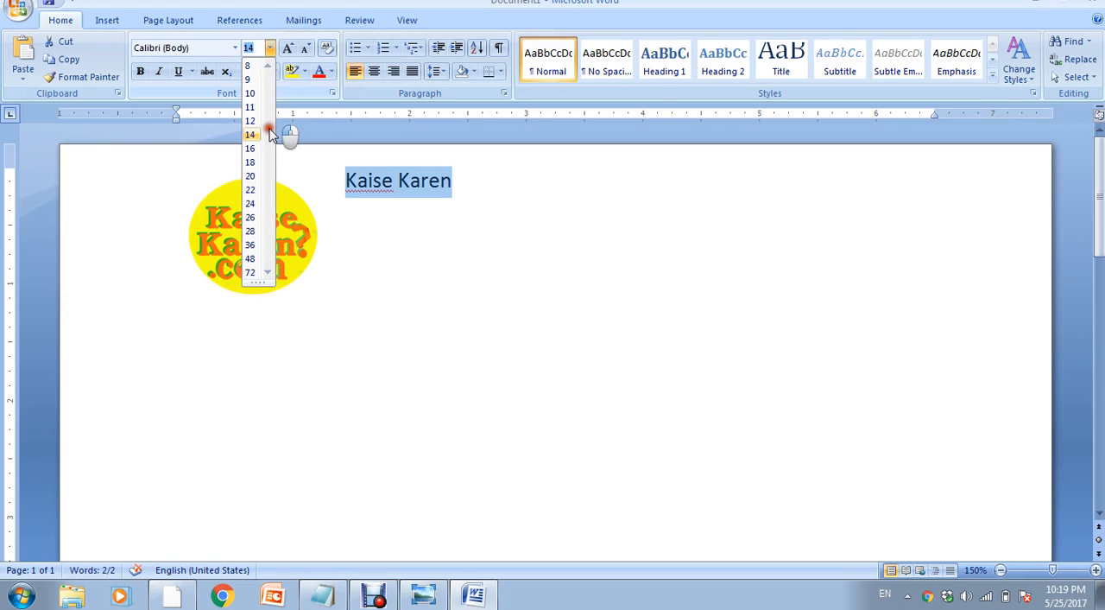
{"action": "left_click", "coordinate": [253, 245]}
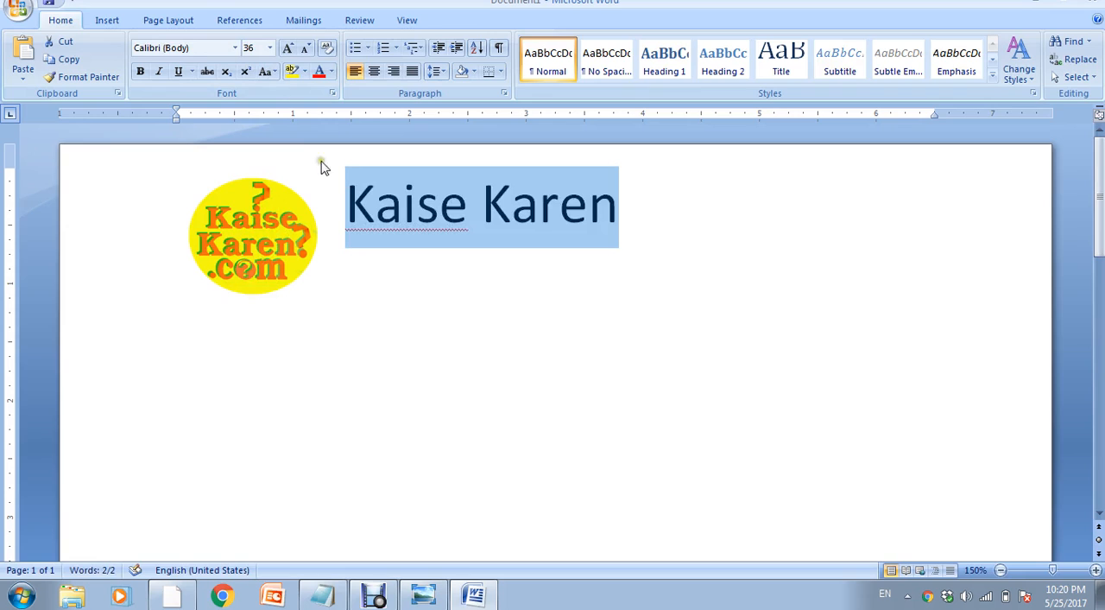
{"action": "left_click", "coordinate": [270, 48]}
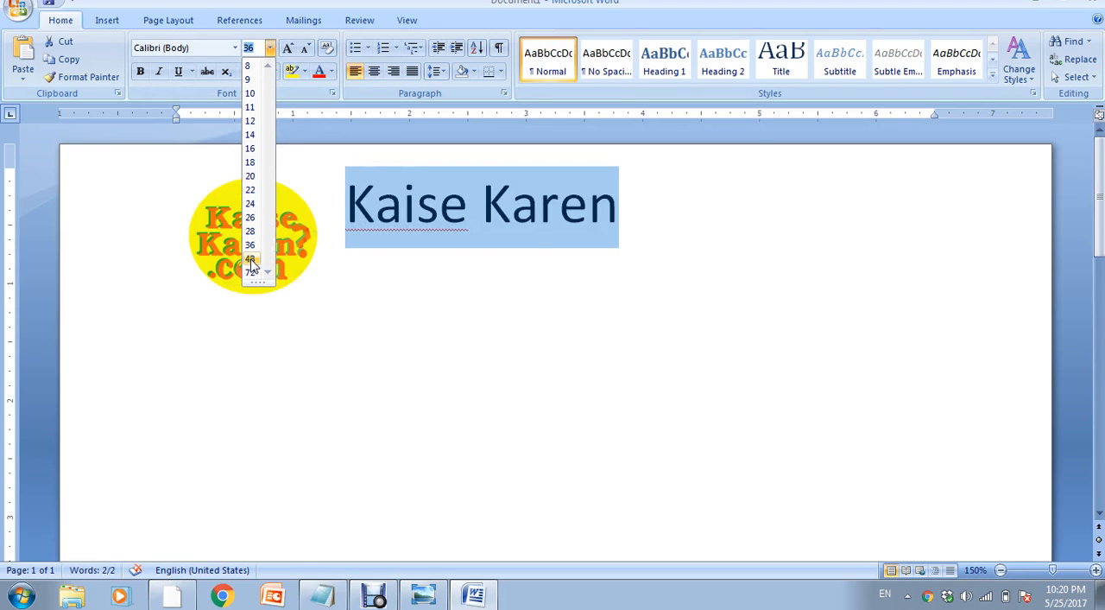
{"action": "left_click", "coordinate": [251, 259]}
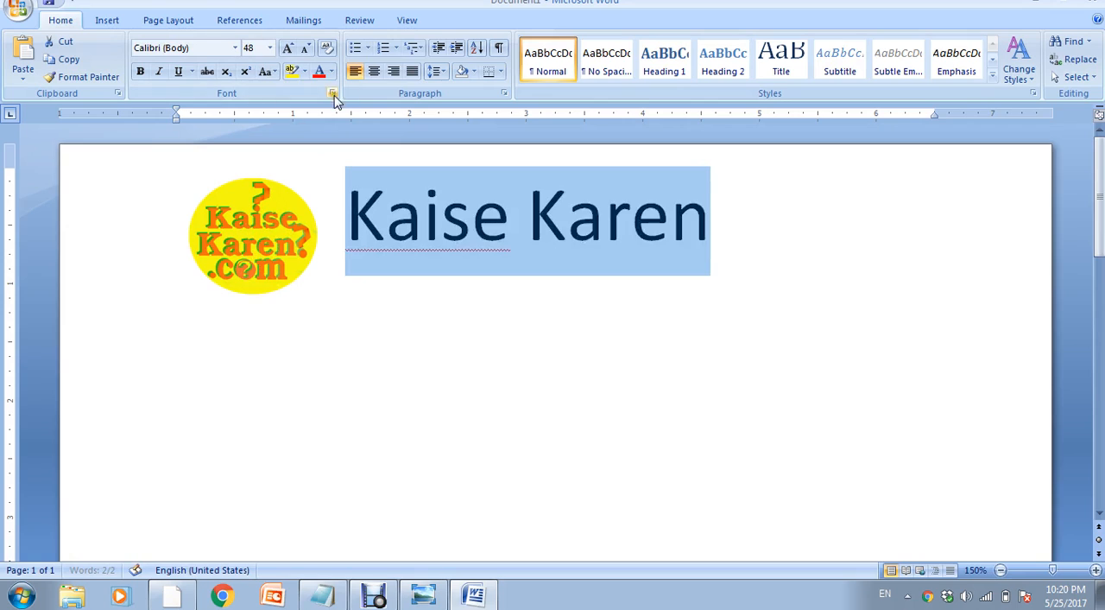
- Color the "Kaise Karen" heading with the orange theme color and deselect the text
{"action": "left_click", "coordinate": [330, 75]}
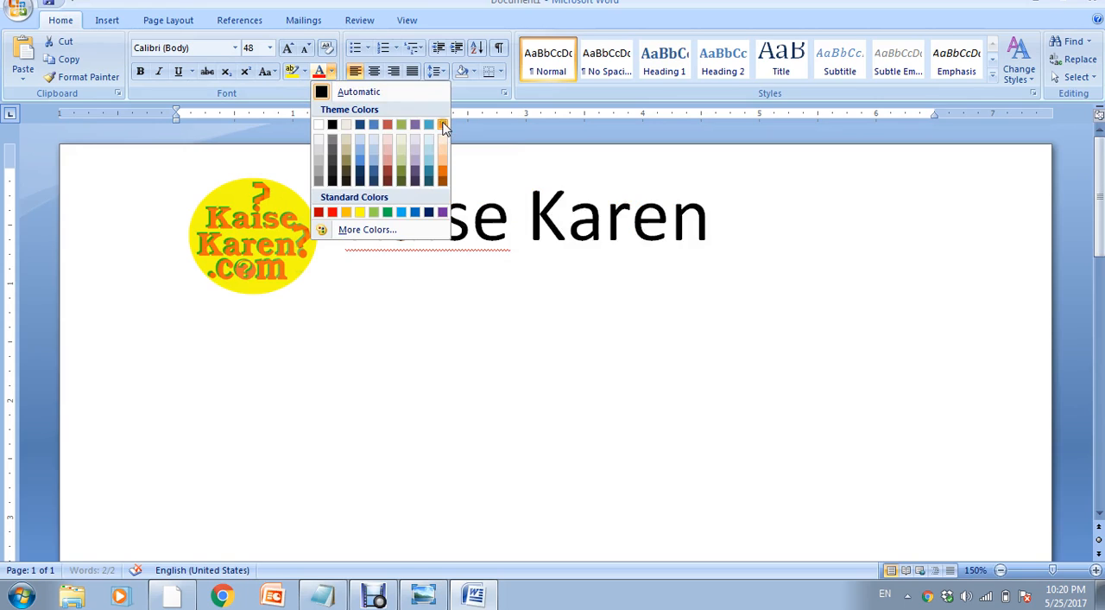
{"action": "left_click", "coordinate": [443, 126]}
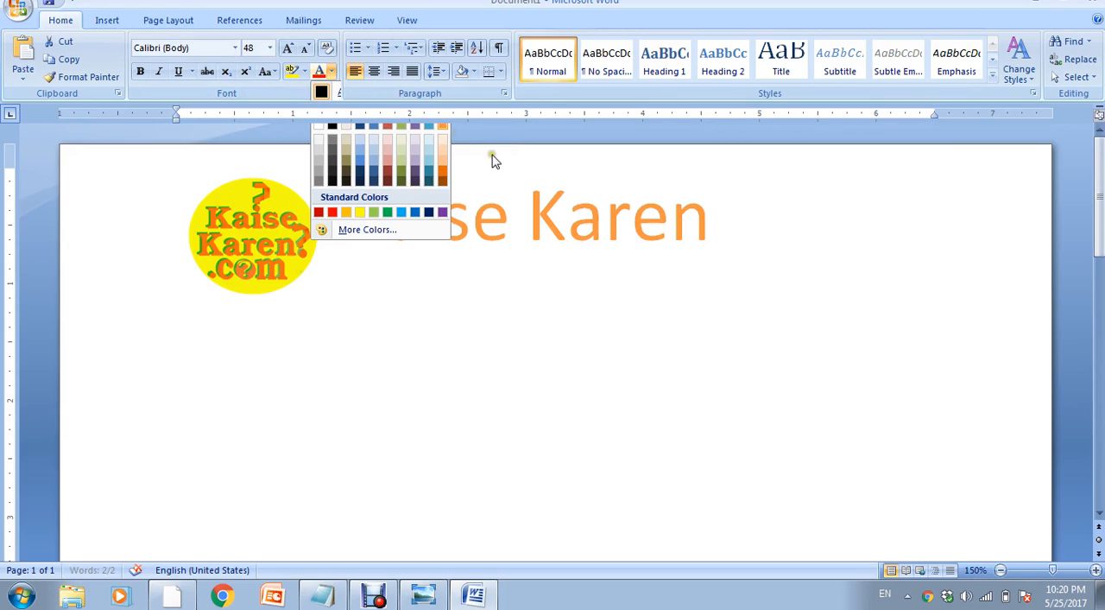
{"action": "left_click", "coordinate": [527, 231]}
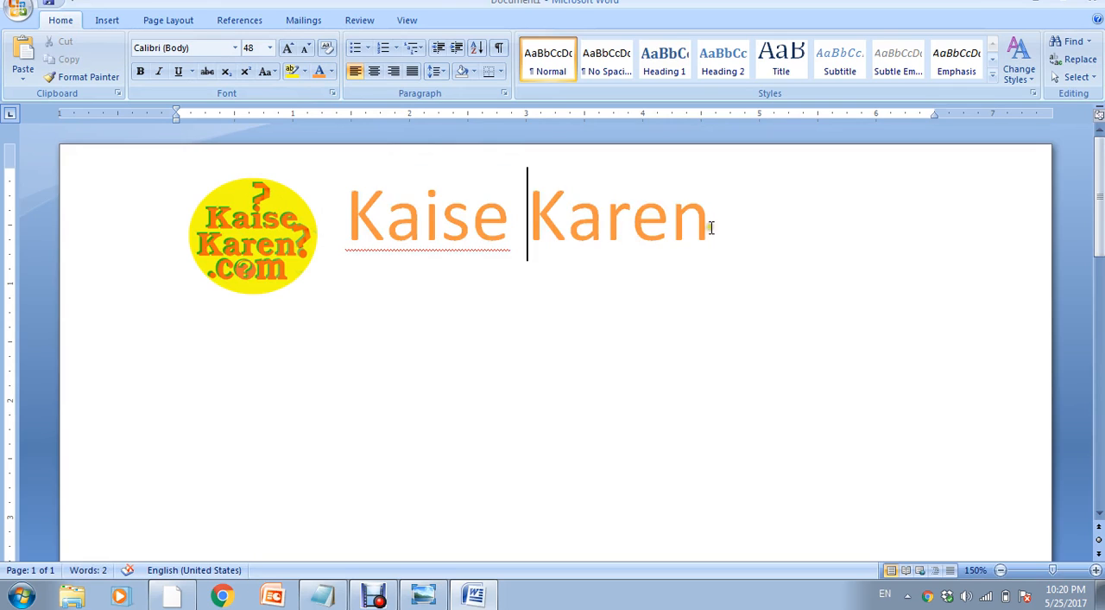
- Center the "Kaise Karen" heading and make it bold
{"action": "left_click_drag", "start_coordinate": [715, 237], "coordinate": [355, 218]}
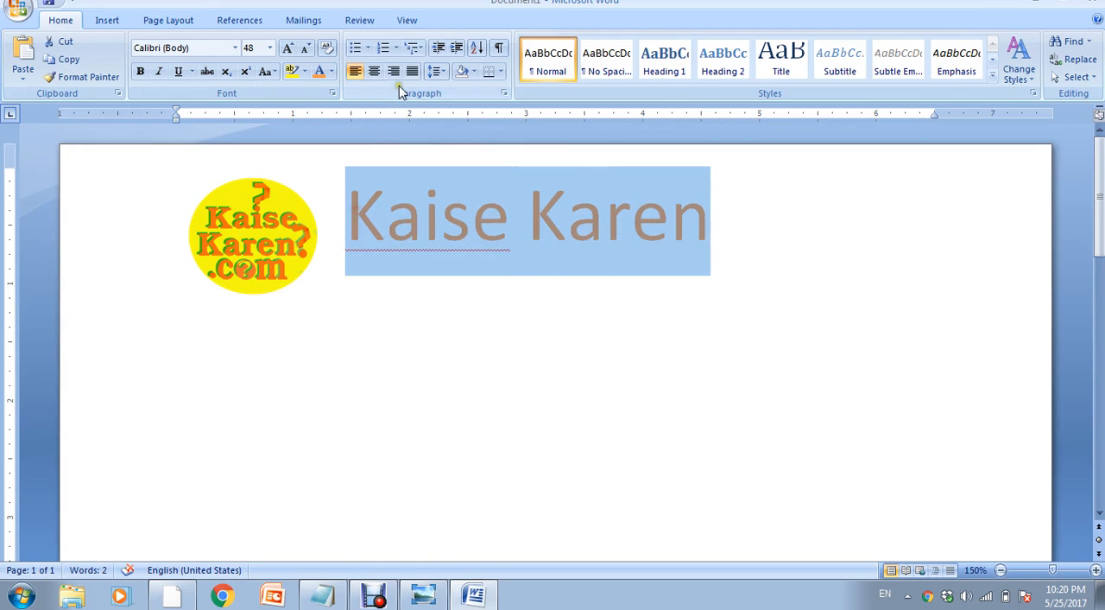
{"action": "left_click", "coordinate": [374, 72]}
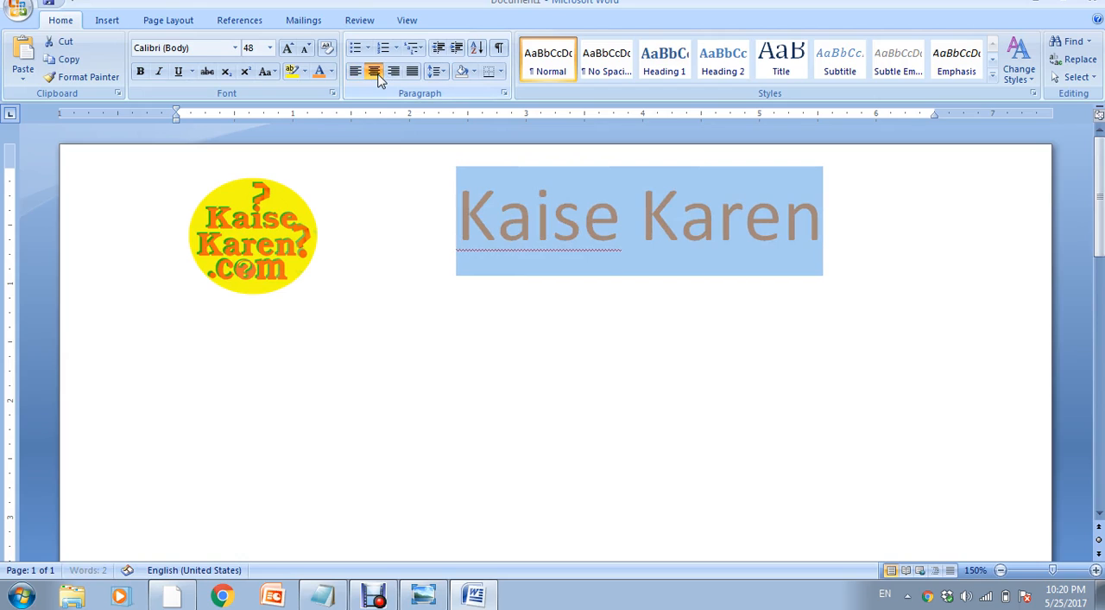
{"action": "left_click", "coordinate": [139, 73]}
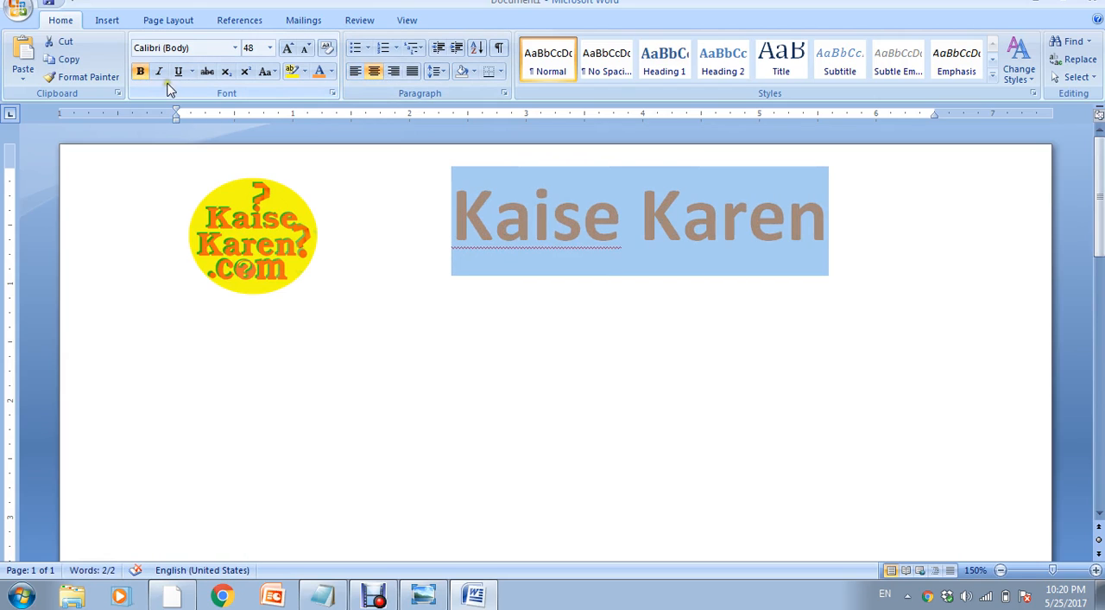
- Try italics on the "Kaise Karen" heading, restore it to upright and deselect the text
{"action": "left_click", "coordinate": [158, 73]}
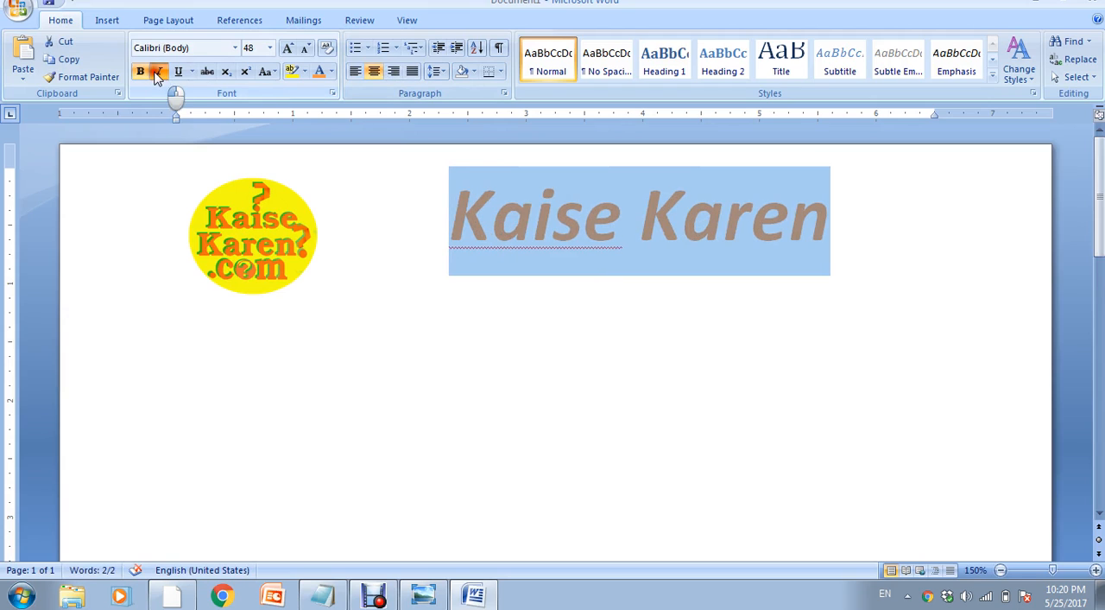
{"action": "left_click", "coordinate": [158, 73]}
{"action": "left_click", "coordinate": [555, 295]}
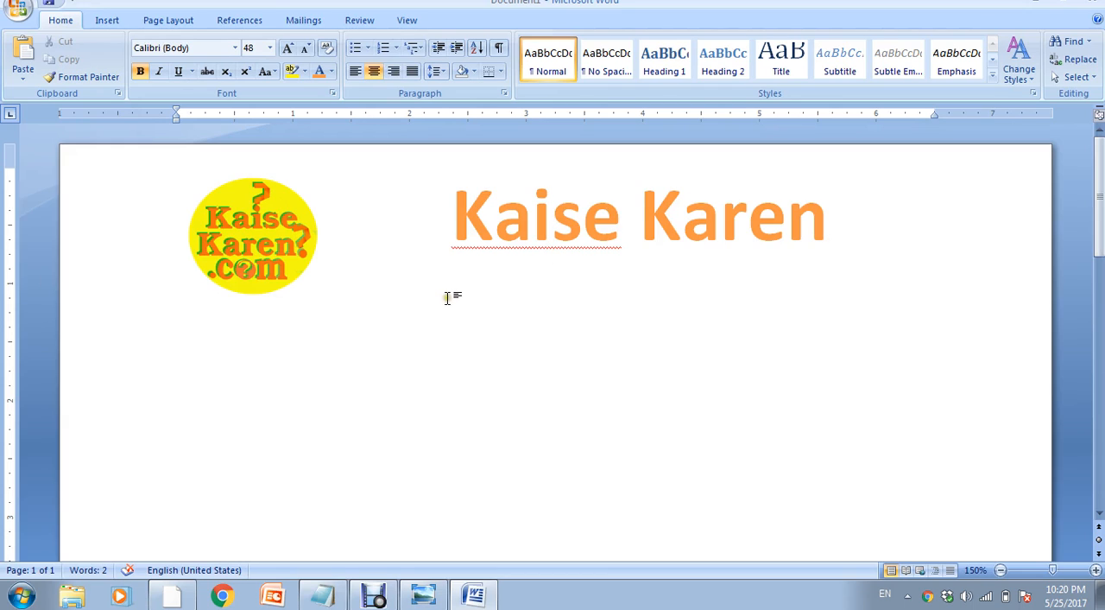
- Start a new line below the "Kaise Karen" heading and reduce its font size to 22
{"action": "left_click", "coordinate": [840, 217]}
{"action": "key", "text": "Return"}
{"action": "left_click", "coordinate": [271, 48]}
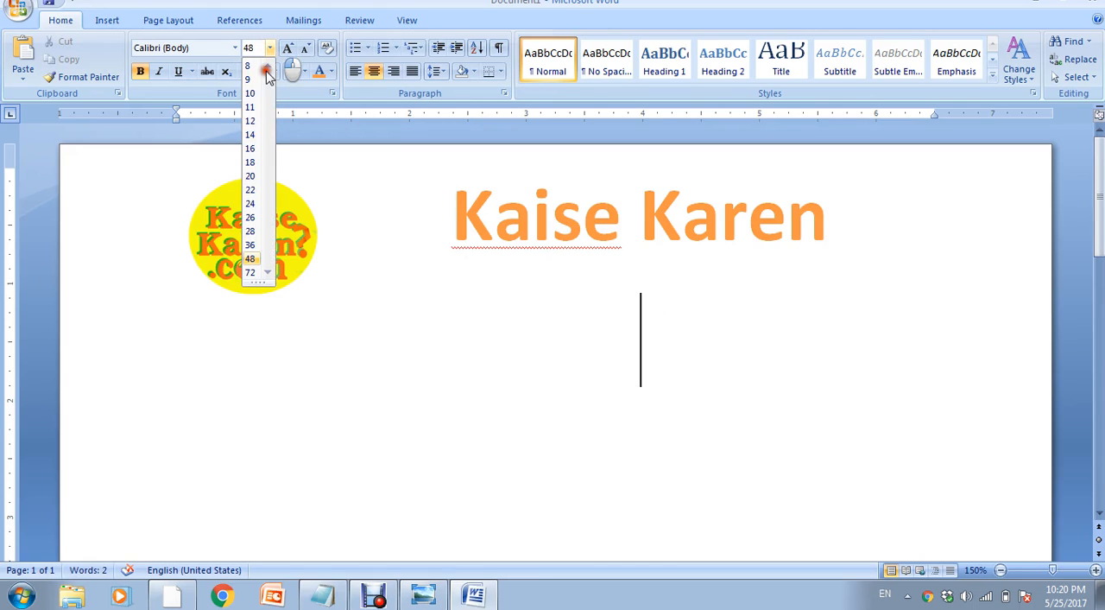
{"action": "left_click", "coordinate": [259, 121]}
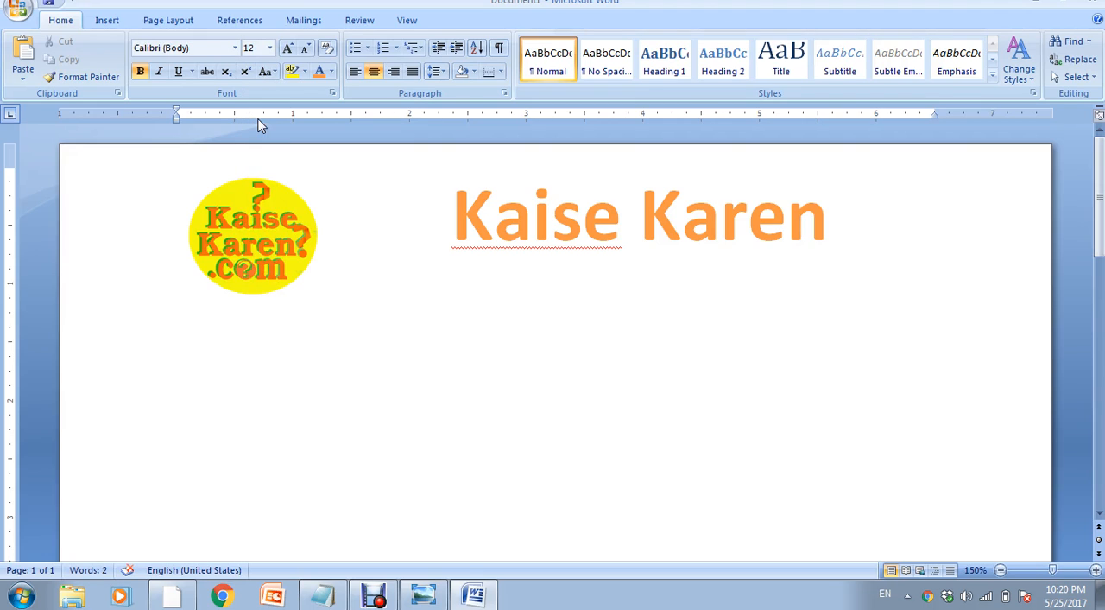
{"action": "key", "text": "ctrl+l"}
{"action": "key", "text": "BackSpace"}
{"action": "left_click", "coordinate": [307, 49]}
{"action": "left_click", "coordinate": [306, 50]}
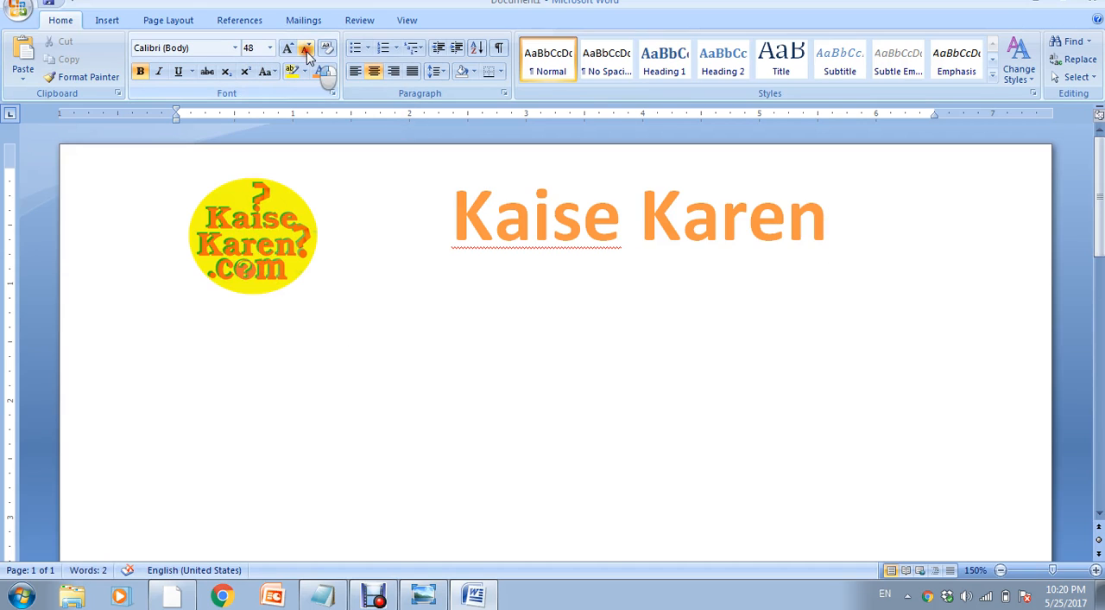
{"action": "left_click", "coordinate": [307, 49]}
{"action": "left_click", "coordinate": [306, 50]}
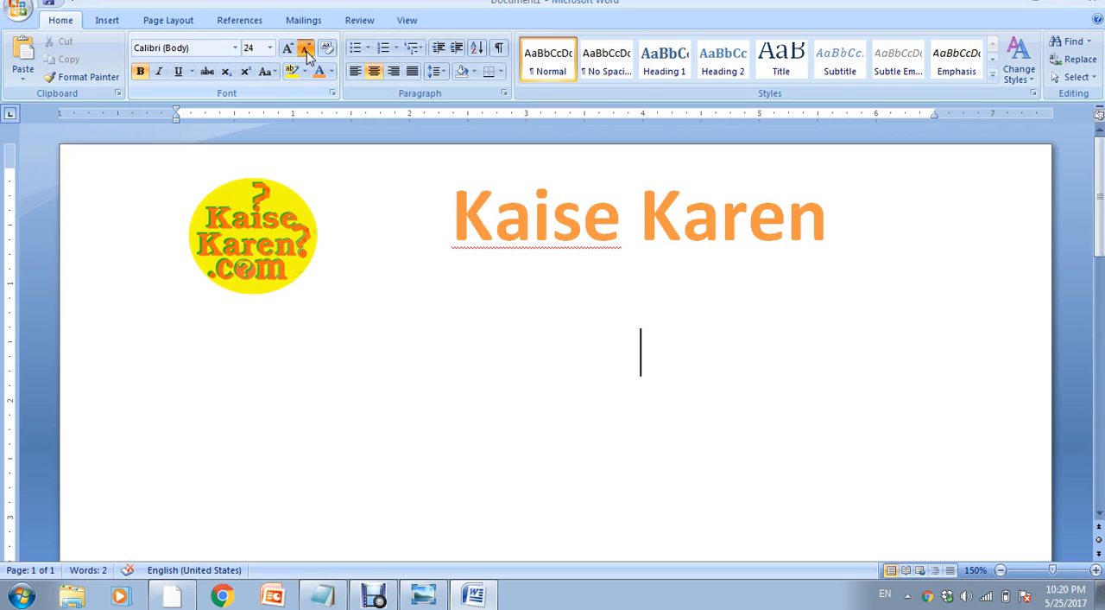
{"action": "left_click", "coordinate": [307, 50]}
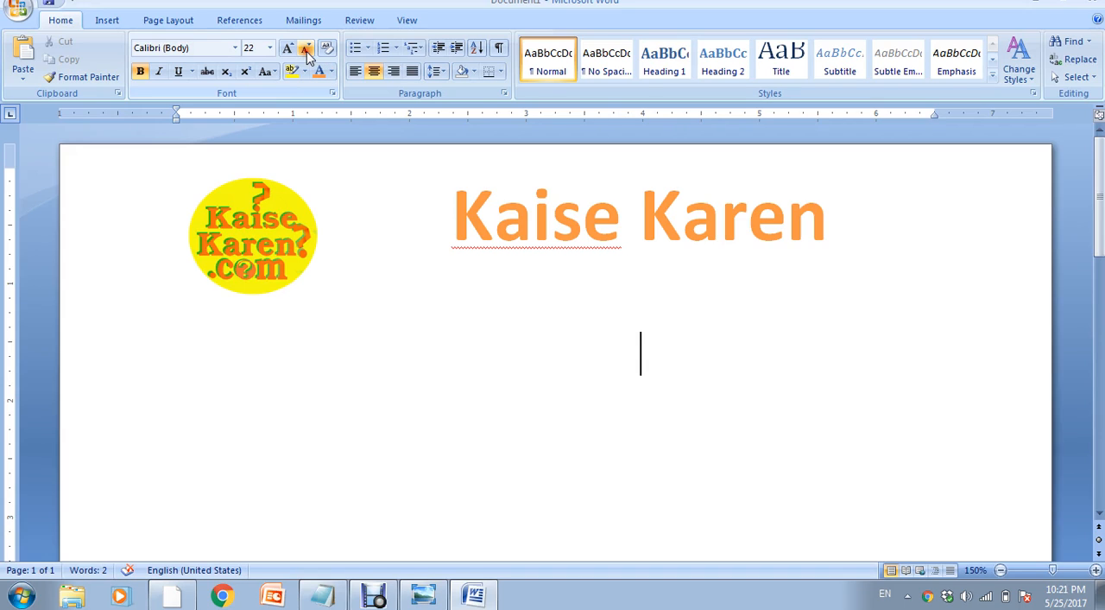
- Set the new line's spacing to 1.0 and enter "Add.India" on it
{"action": "left_click", "coordinate": [440, 72]}
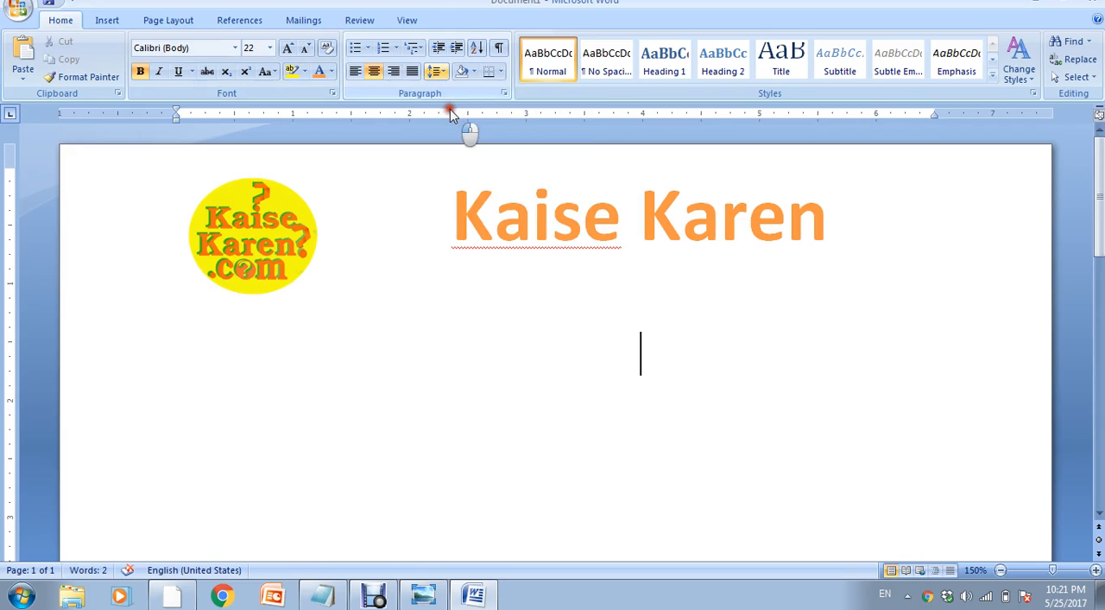
{"action": "left_click", "coordinate": [456, 93]}
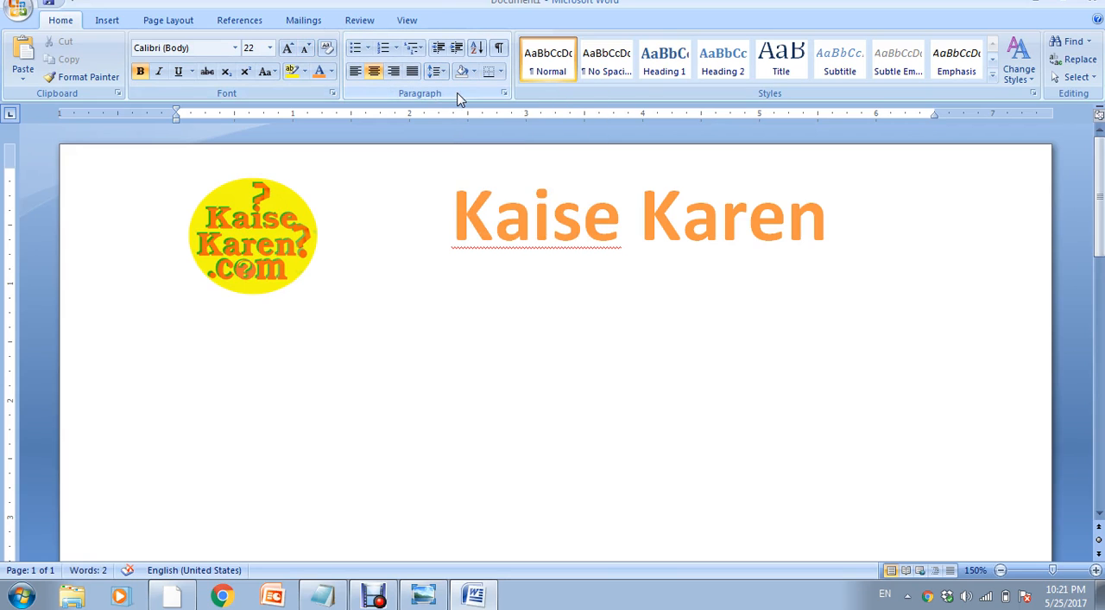
{"action": "type", "text": "Add"}
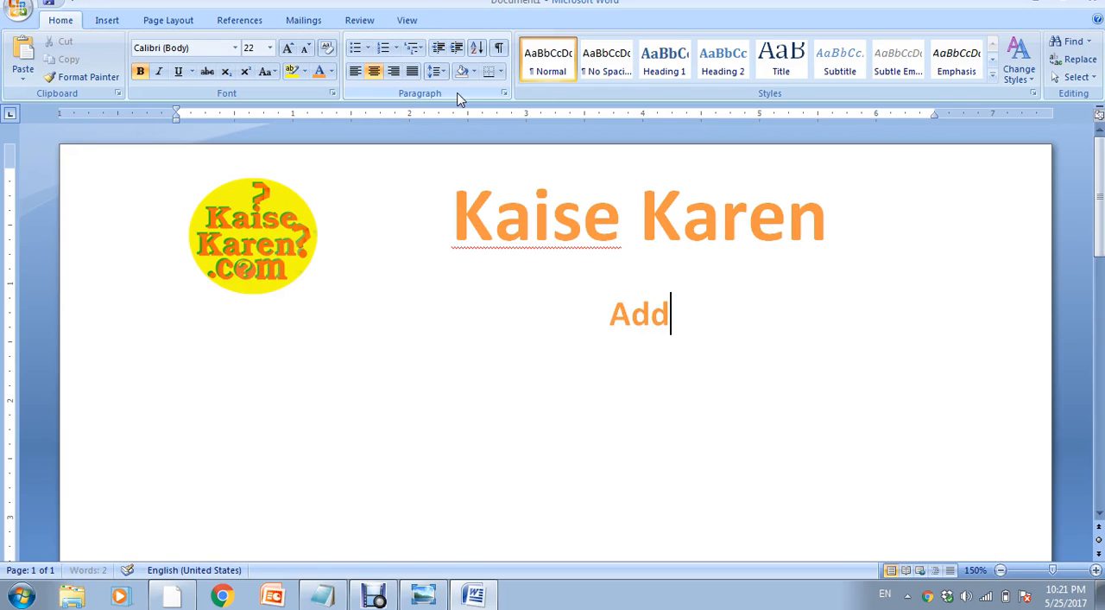
{"action": "type", "text": "."}
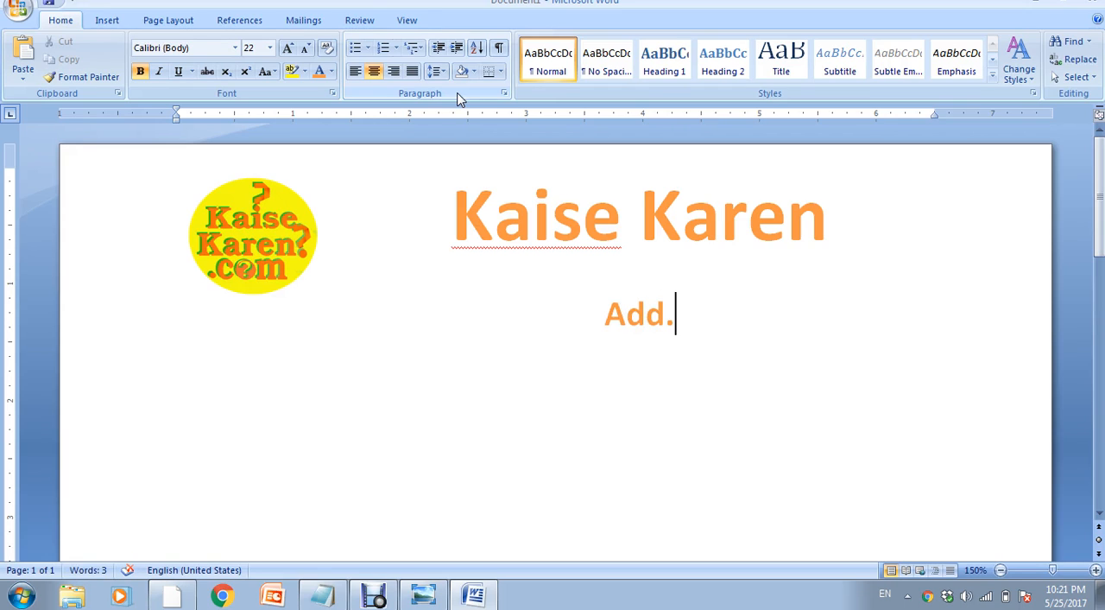
{"action": "type", "text": "India"}
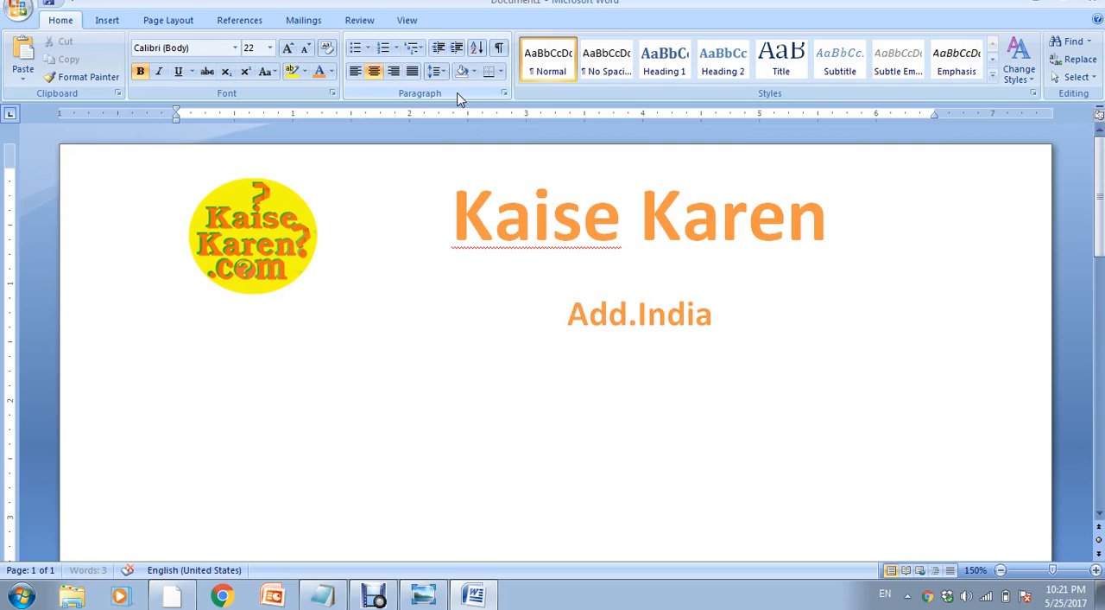
{"action": "type", "text": " India"}
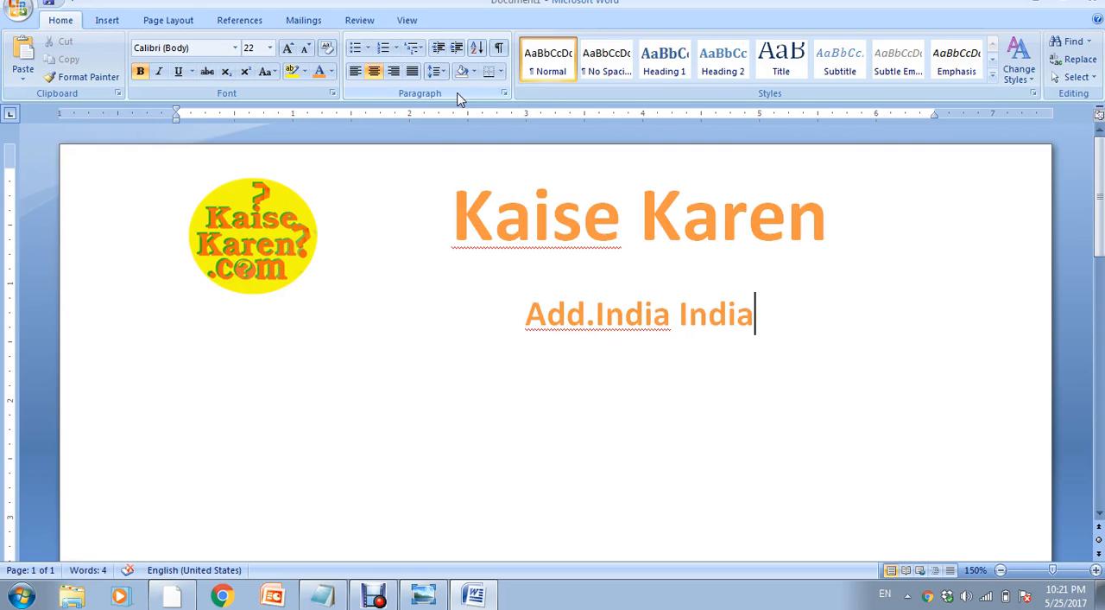
{"action": "key", "text": "ctrl+shift+Left"}
{"action": "key", "text": "BackSpace"}
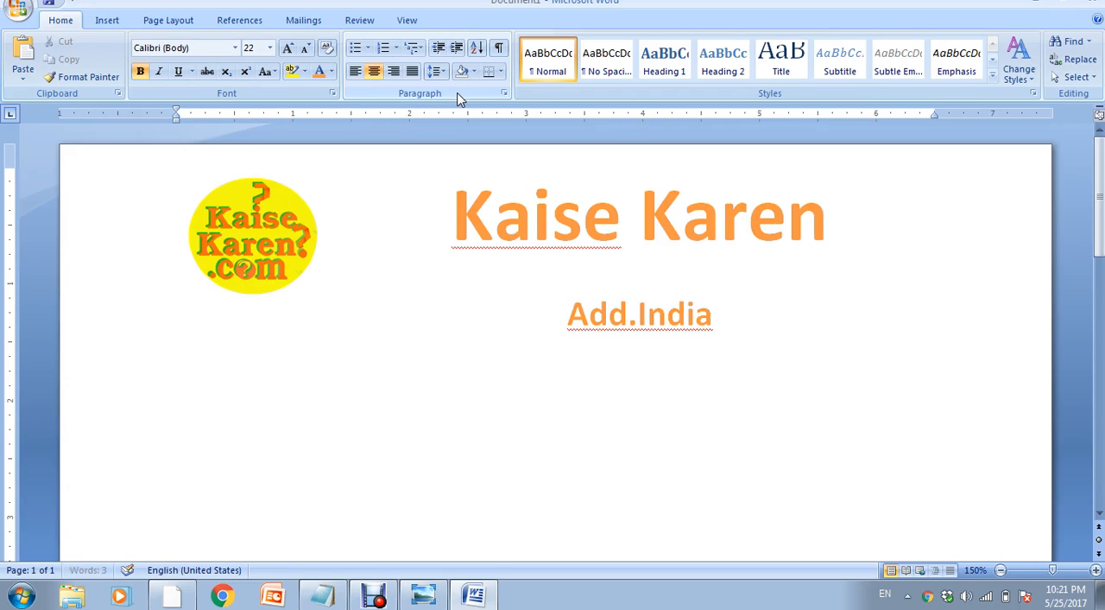
- Add "Mob." and the mobile number on the same line, separated from "Add.India" by a tab gap
{"action": "key", "text": "Tab"}
{"action": "type", "text": "Mob."}
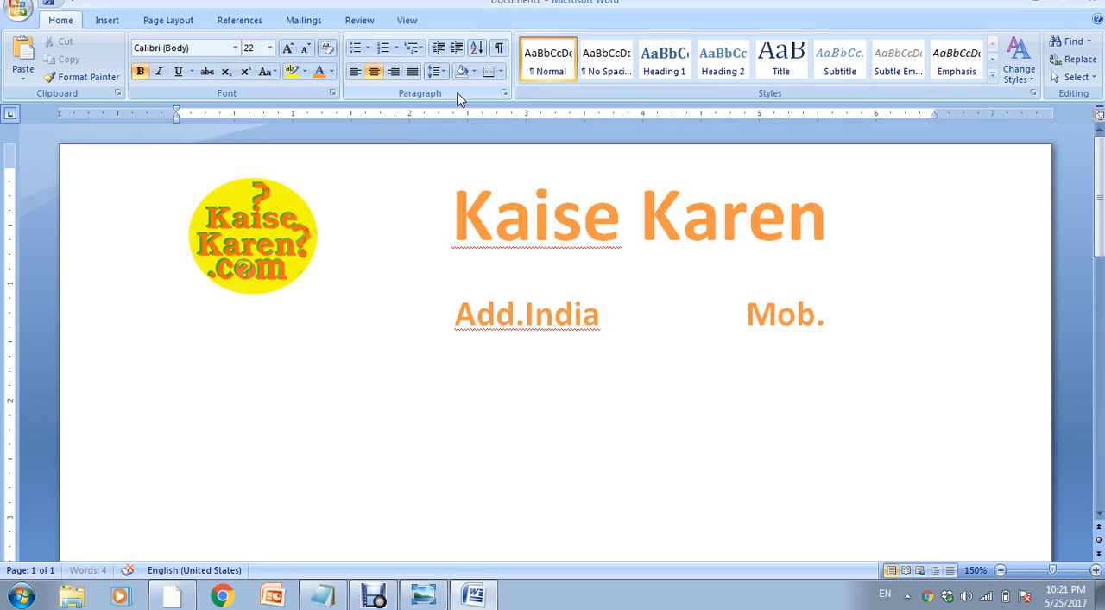
{"action": "type", "text": "12345"}
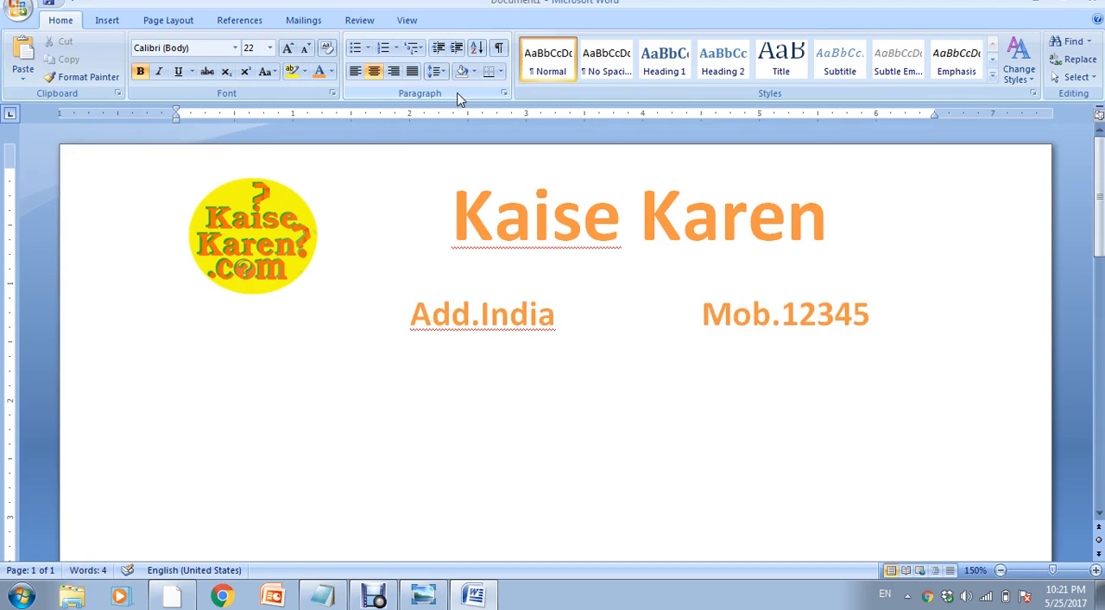
{"action": "type", "text": "87941"}
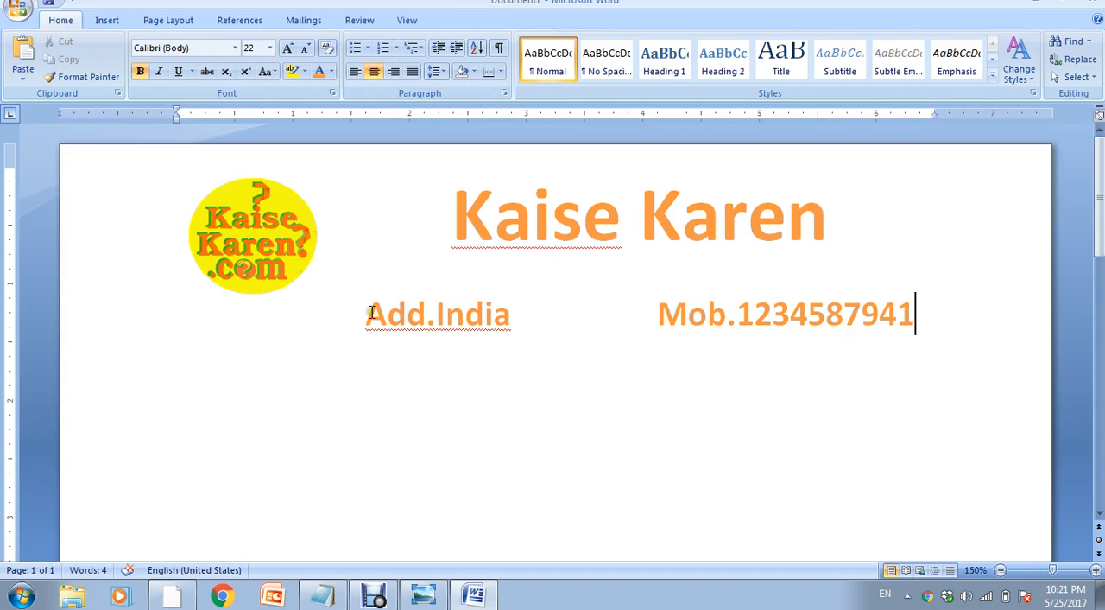
- Select the address and mobile line and reduce its font size to 14
{"action": "left_click_drag", "start_coordinate": [370, 313], "coordinate": [800, 303]}
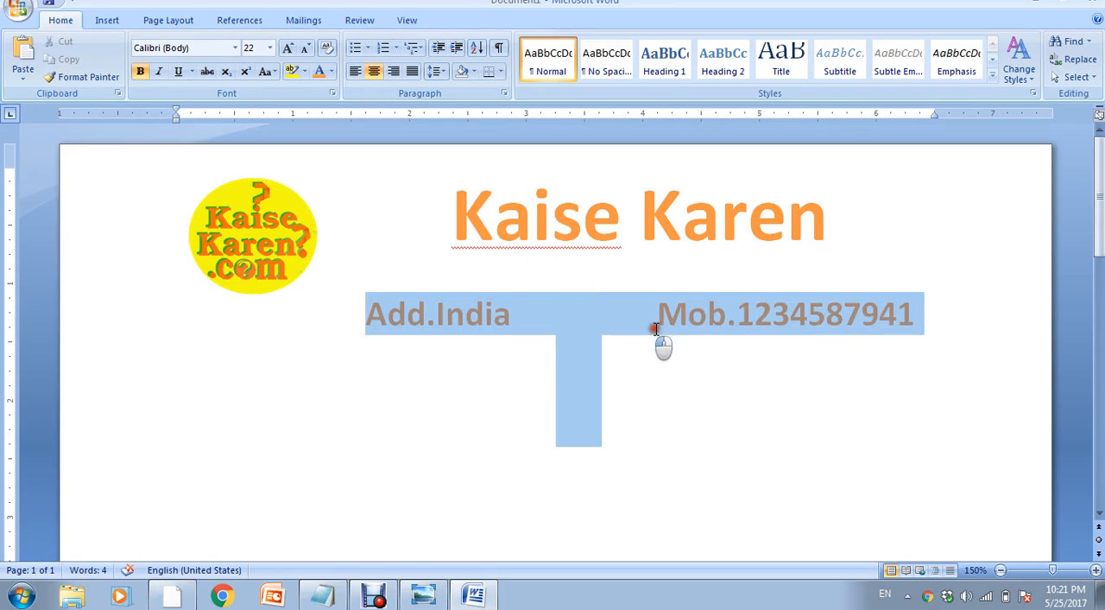
{"action": "left_click", "coordinate": [307, 50]}
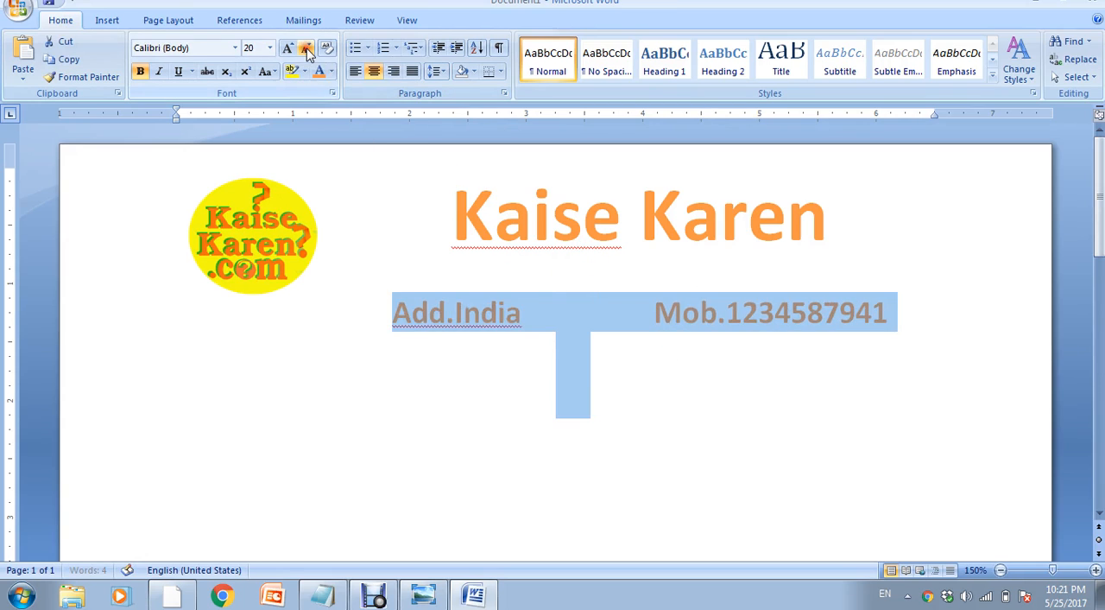
{"action": "left_click", "coordinate": [306, 50]}
{"action": "left_click", "coordinate": [306, 50]}
{"action": "left_click", "coordinate": [307, 50]}
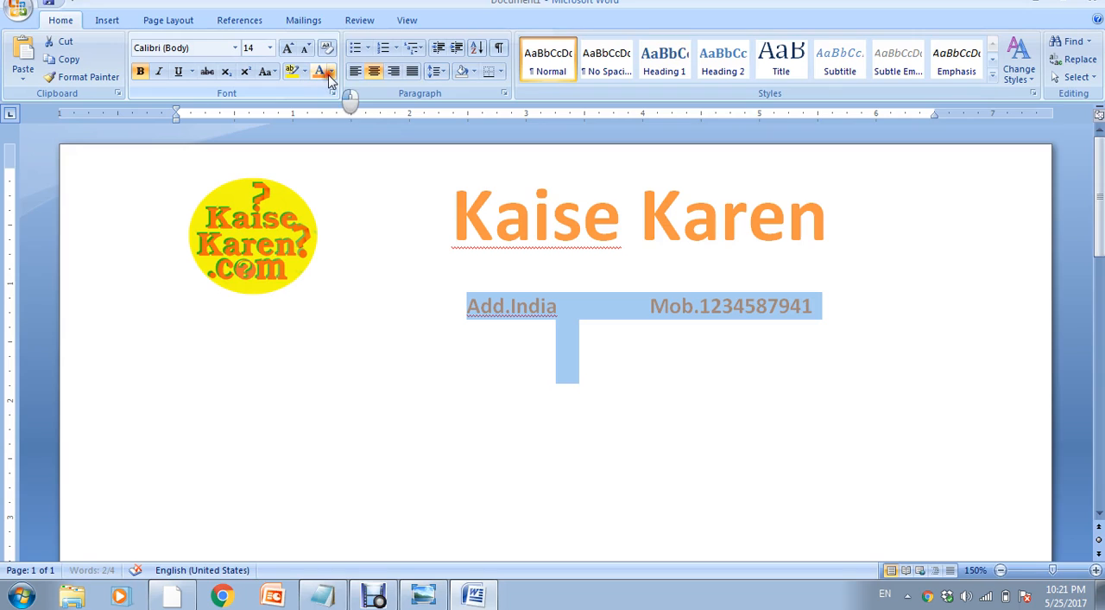
- Set the contact line's font color to automatic black and widen the gap between the address and mobile number
{"action": "left_click", "coordinate": [332, 71]}
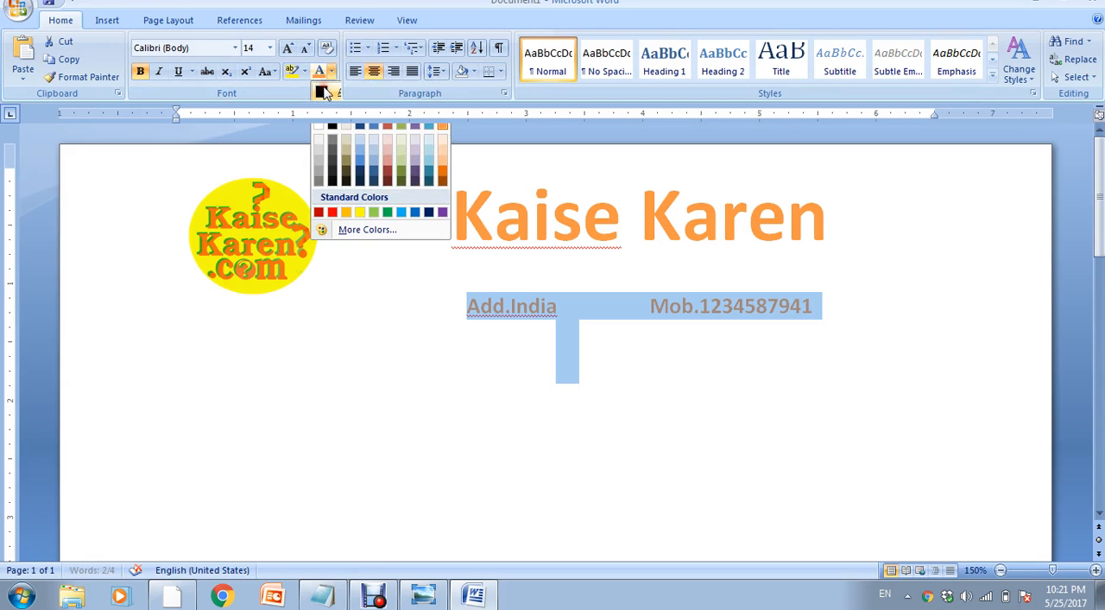
{"action": "left_click", "coordinate": [325, 92]}
{"action": "left_click", "coordinate": [542, 313]}
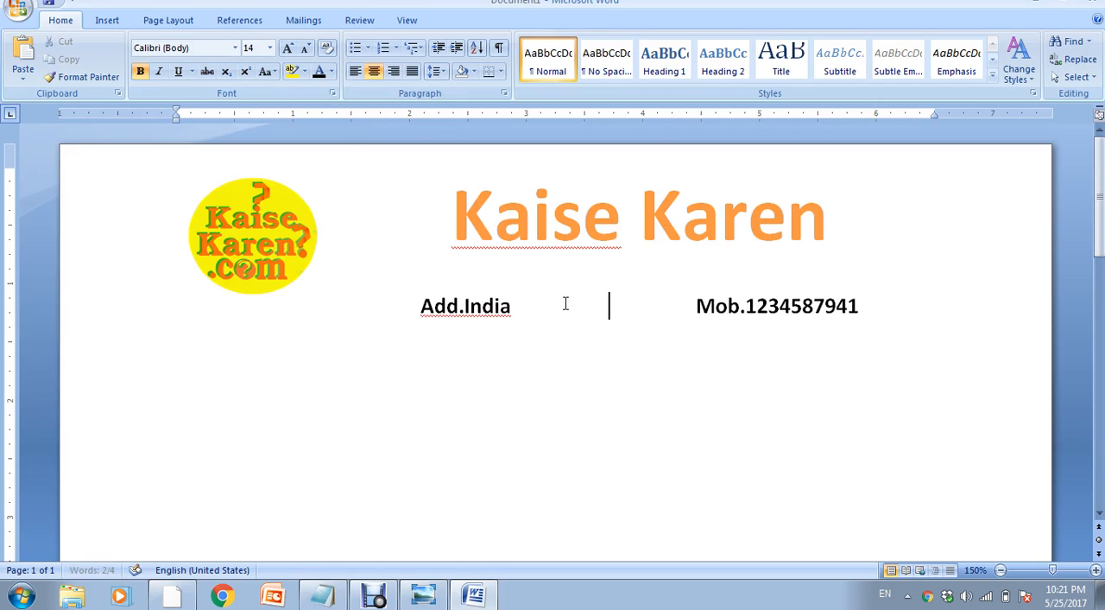
- Select the heading together with the contact line, remove the space after these paragraphs and deselect the text
{"action": "left_click_drag", "start_coordinate": [867, 314], "coordinate": [493, 230]}
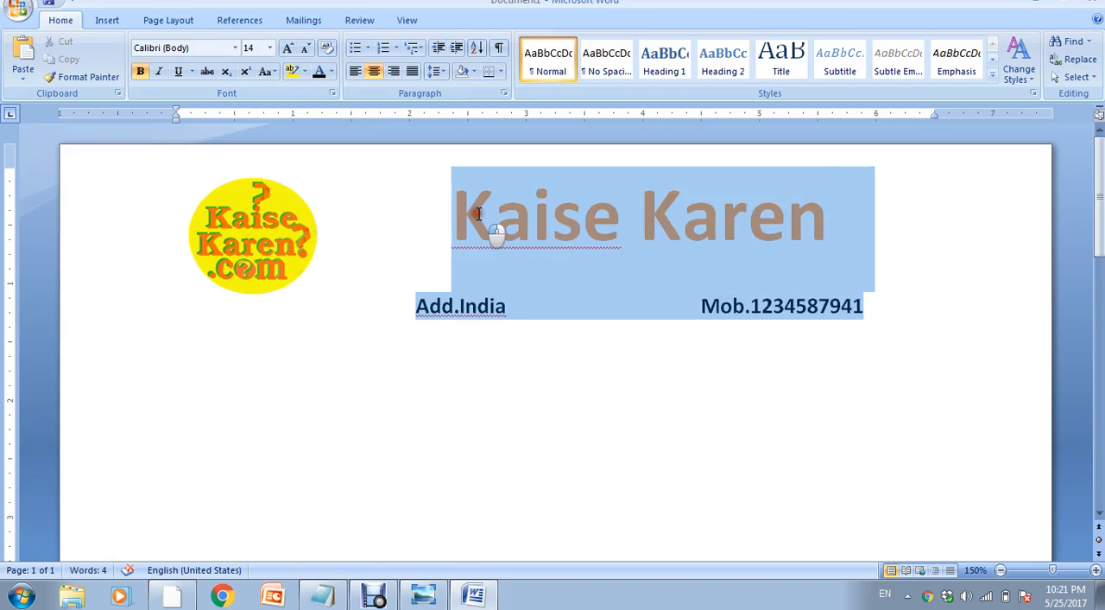
{"action": "left_click", "coordinate": [441, 72]}
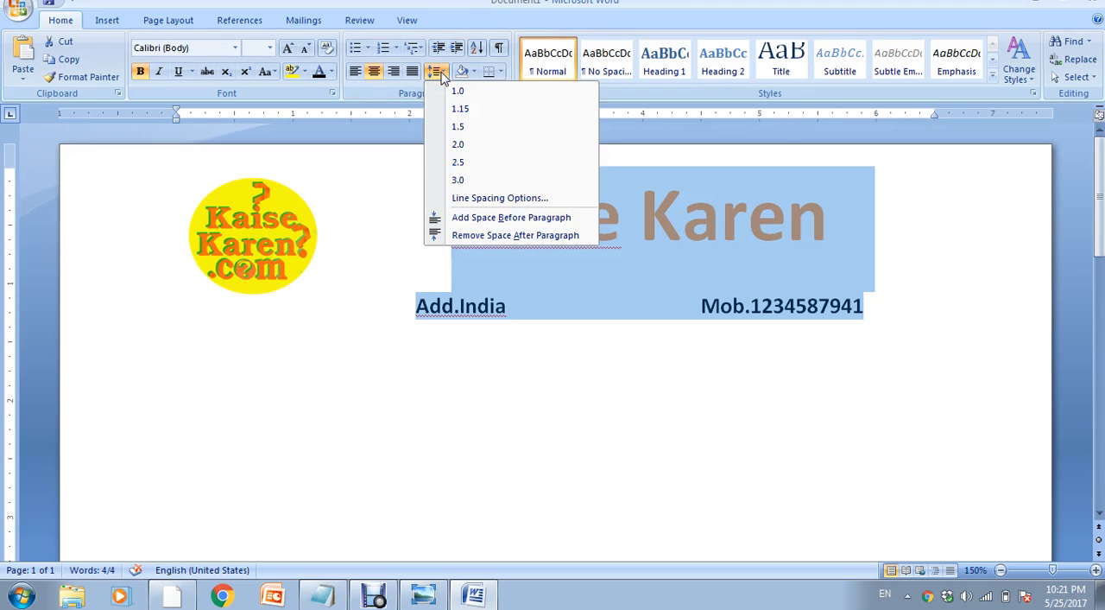
{"action": "left_click", "coordinate": [465, 221]}
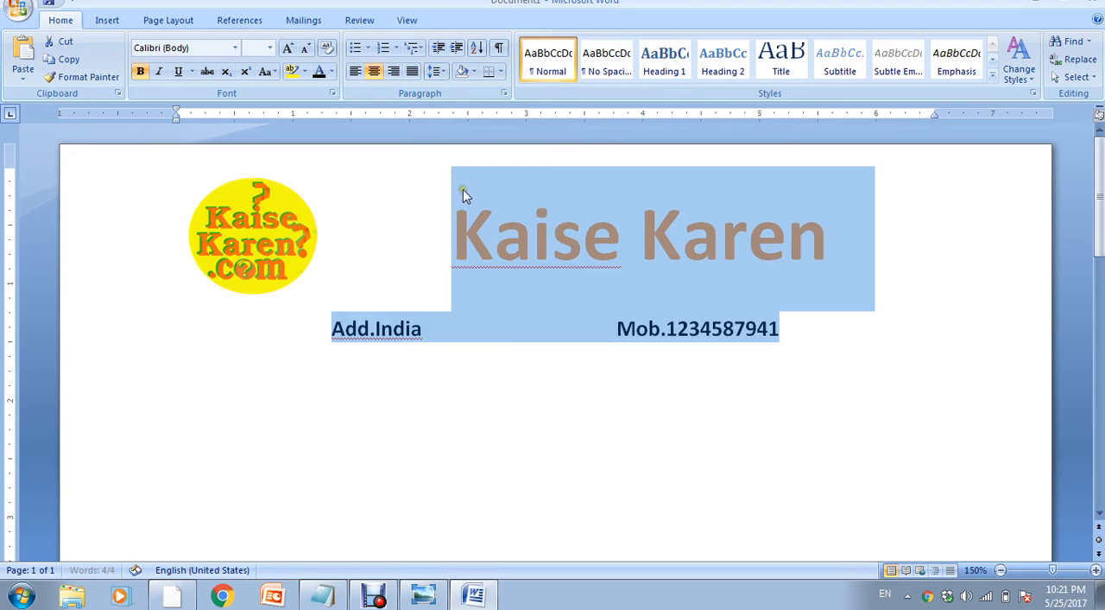
{"action": "key", "text": "ctrl+z"}
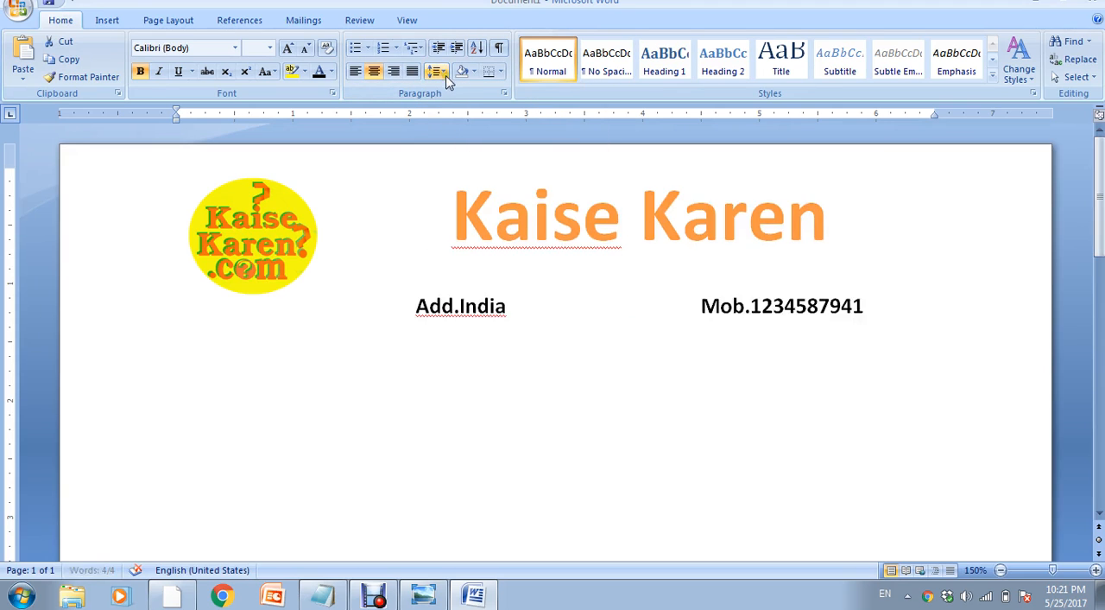
{"action": "left_click", "coordinate": [441, 71]}
{"action": "left_click", "coordinate": [458, 236]}
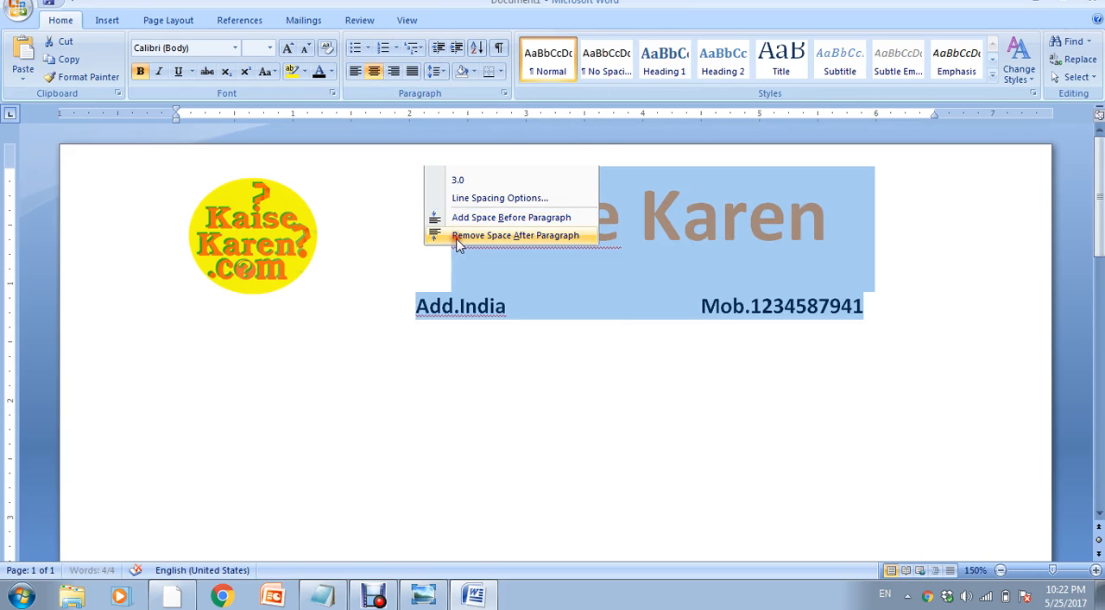
{"action": "left_click", "coordinate": [556, 318]}
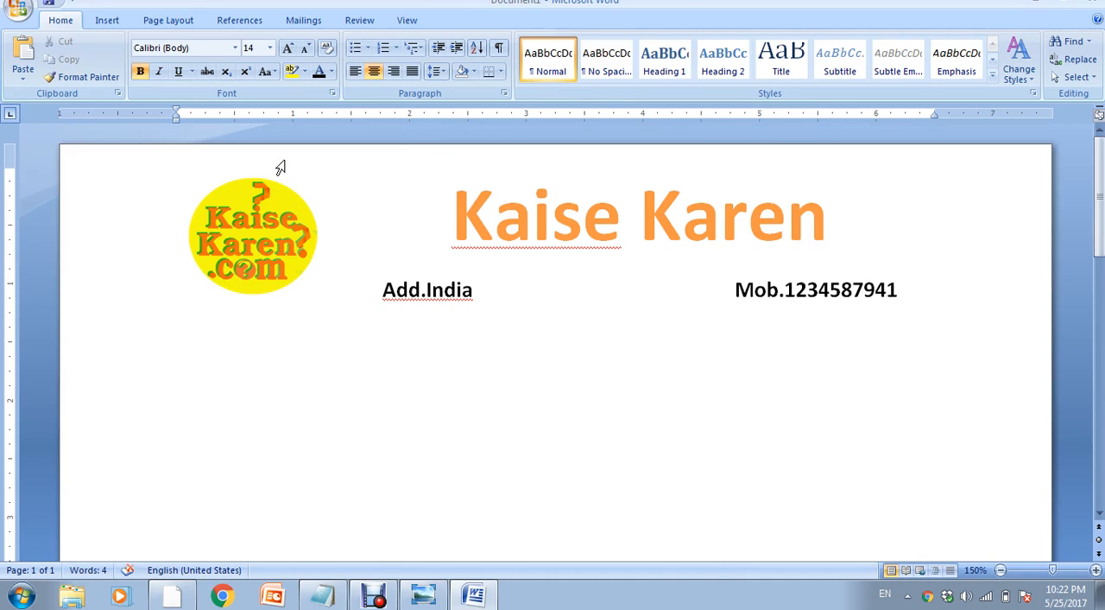
- Draw a line about 8.5 inches long across the page below the contact line and give it the black double-outline shape style
{"action": "left_click", "coordinate": [119, 19]}
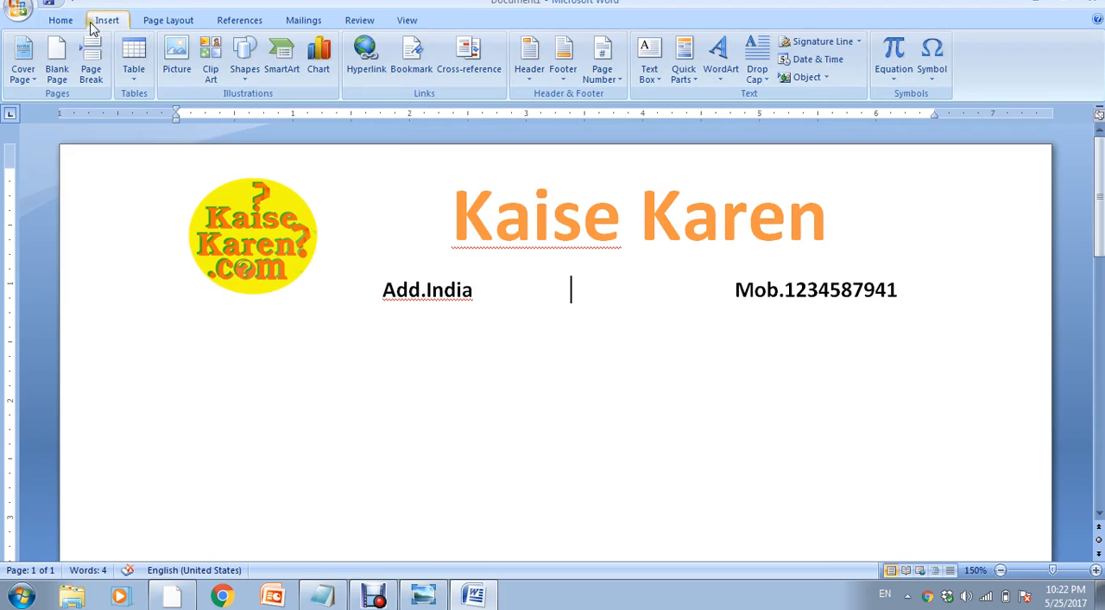
{"action": "left_click", "coordinate": [244, 76]}
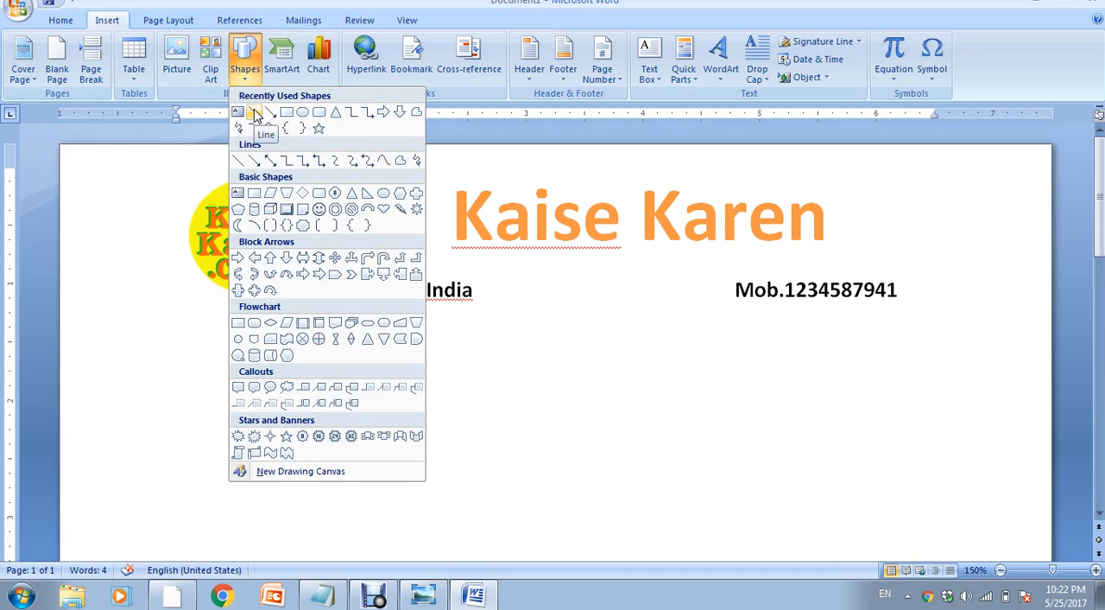
{"action": "left_click", "coordinate": [255, 113]}
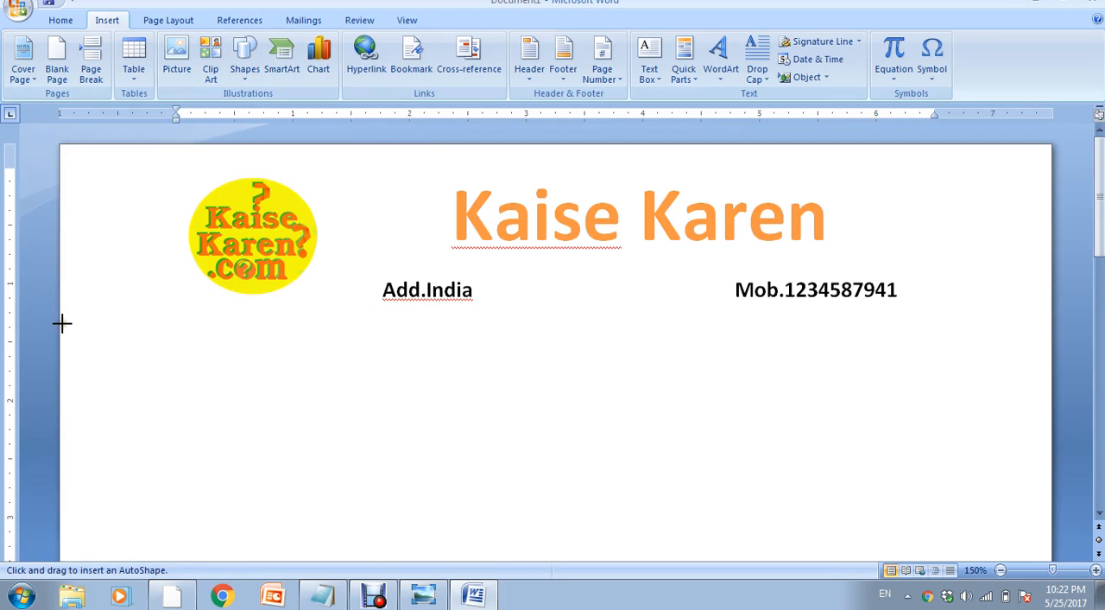
{"action": "mouse_move", "coordinate": [61, 328]}
{"action": "left_mouse_down"}
{"action": "mouse_move", "coordinate": [392, 340]}
{"action": "mouse_move", "coordinate": [735, 320]}
{"action": "mouse_move", "coordinate": [1052, 333]}
{"action": "left_mouse_up"}
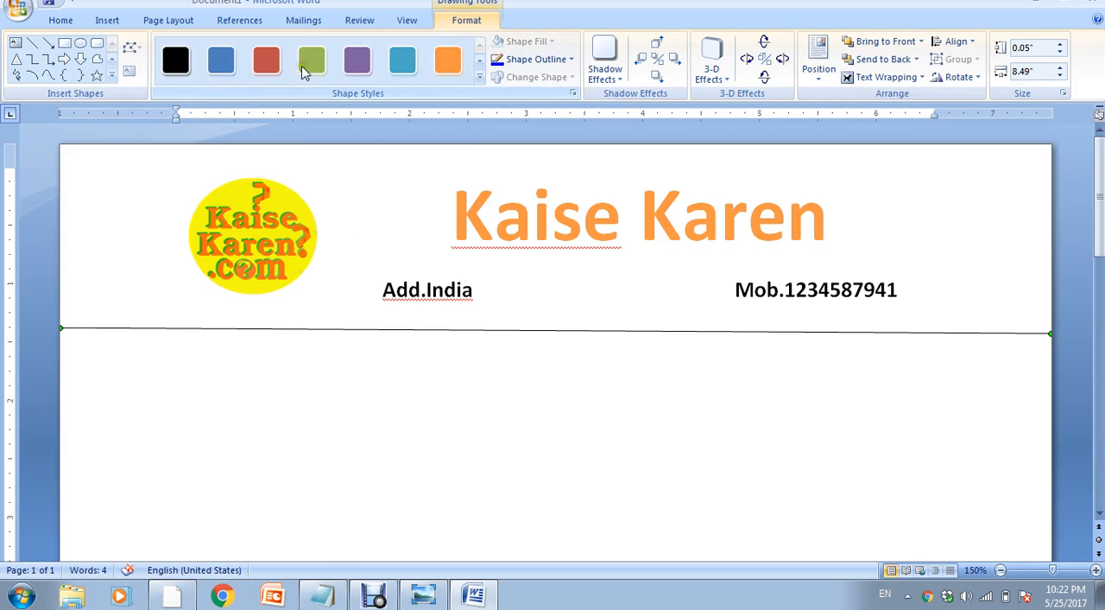
{"action": "left_click", "coordinate": [479, 78]}
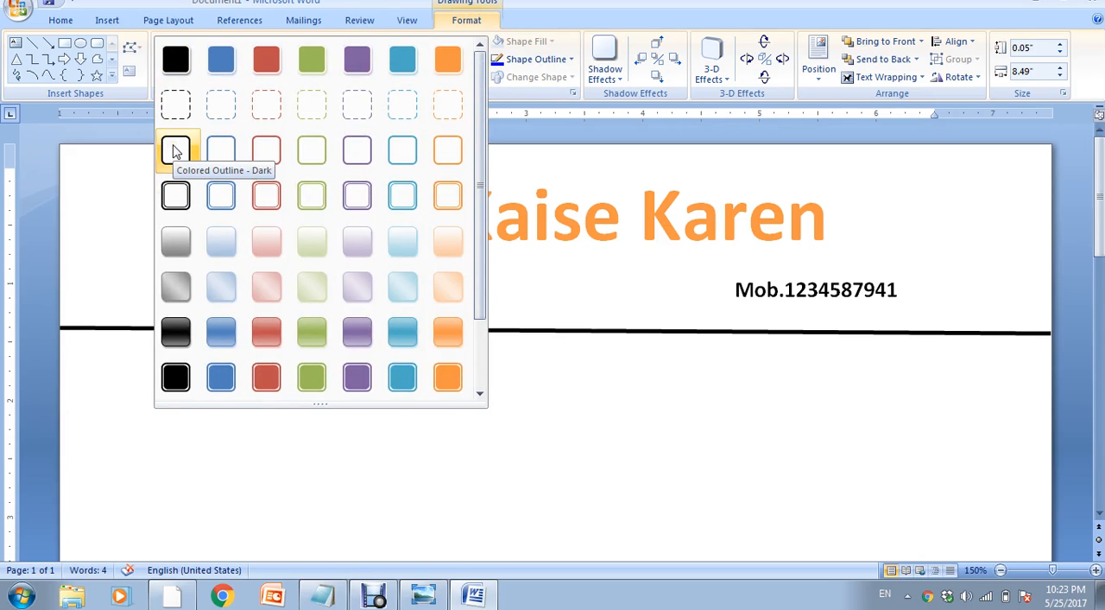
{"action": "left_click", "coordinate": [175, 197]}
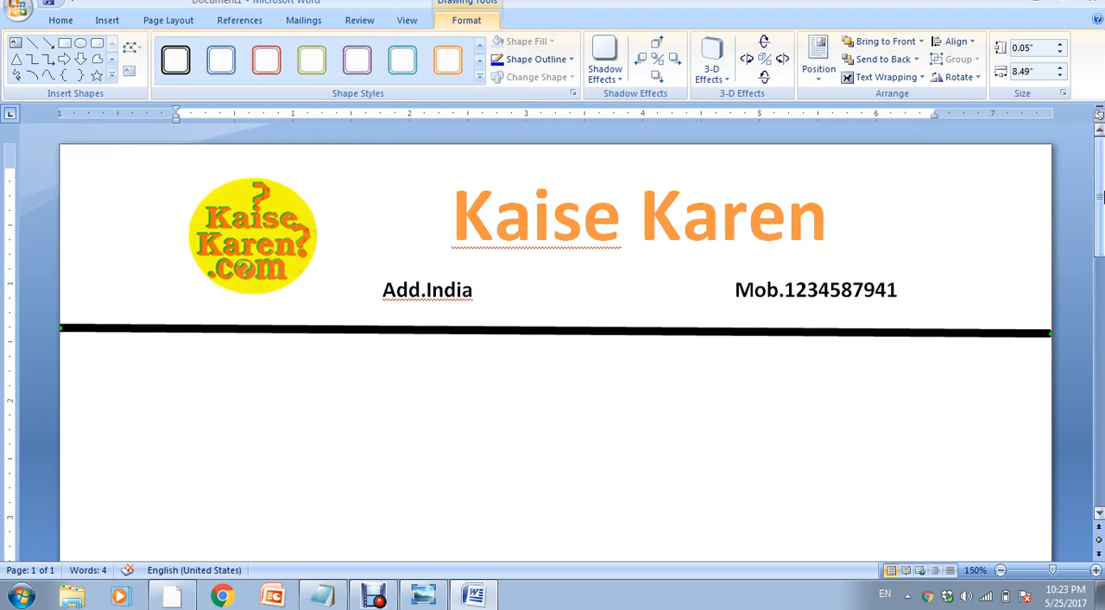
- Examine the letterhead's layout across the whole page
{"action": "left_click", "coordinate": [1002, 570]}
{"action": "left_click", "coordinate": [1002, 570]}
{"action": "left_click", "coordinate": [1002, 570]}
{"action": "left_click", "coordinate": [1001, 570]}
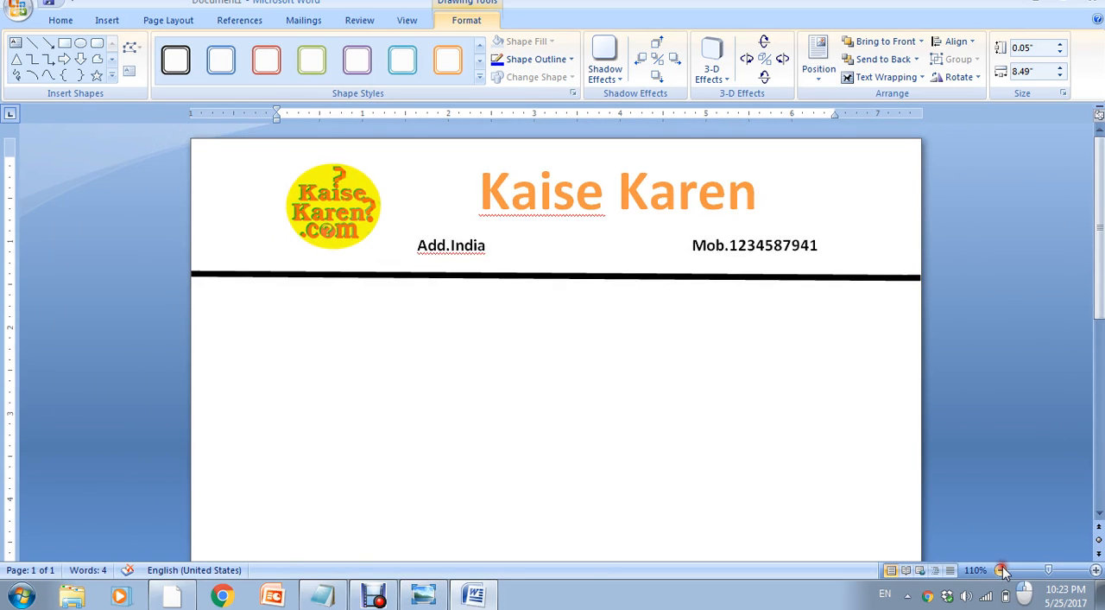
{"action": "left_click", "coordinate": [1002, 570]}
{"action": "left_click", "coordinate": [1002, 570]}
{"action": "left_click", "coordinate": [1002, 570]}
{"action": "left_click", "coordinate": [1001, 570]}
{"action": "left_click", "coordinate": [1002, 570]}
{"action": "left_click", "coordinate": [1001, 570]}
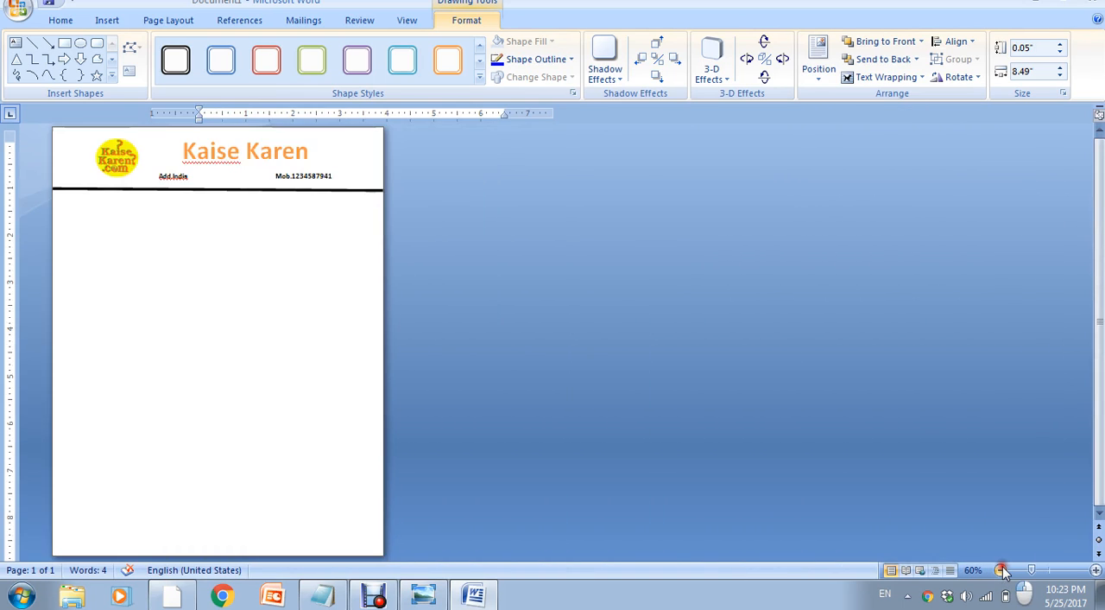
{"action": "left_click", "coordinate": [1095, 570]}
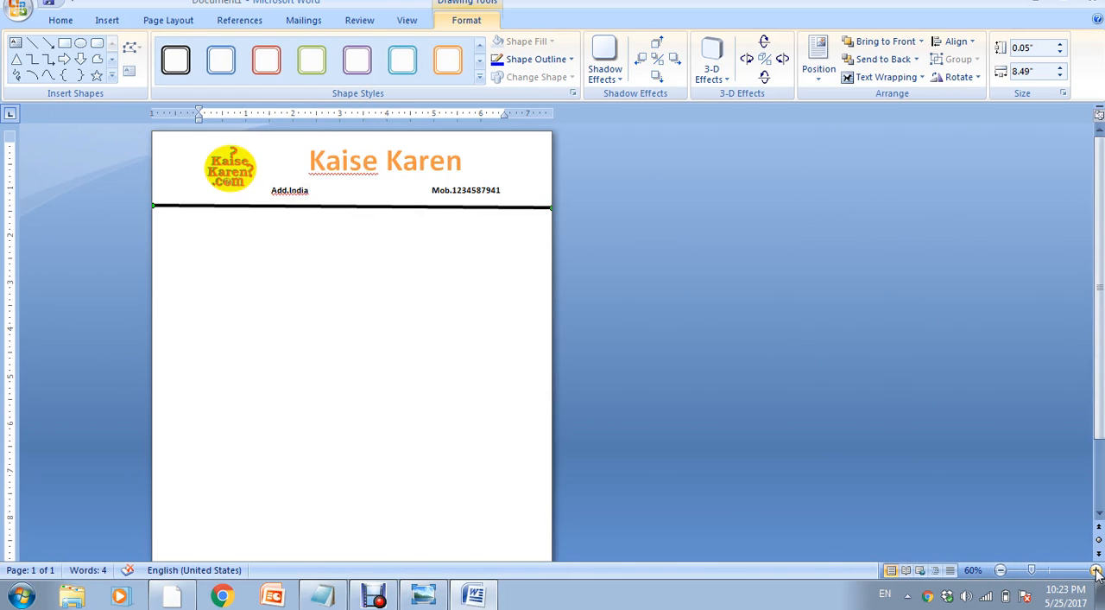
{"action": "left_click", "coordinate": [1095, 570]}
{"action": "left_click", "coordinate": [1095, 570]}
{"action": "left_click", "coordinate": [1095, 570]}
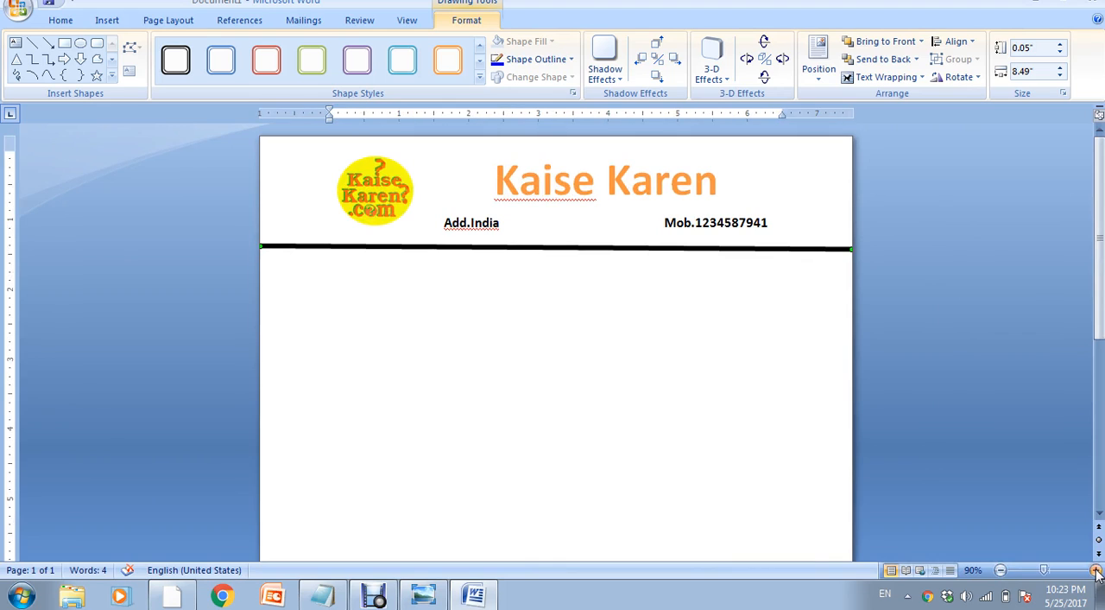